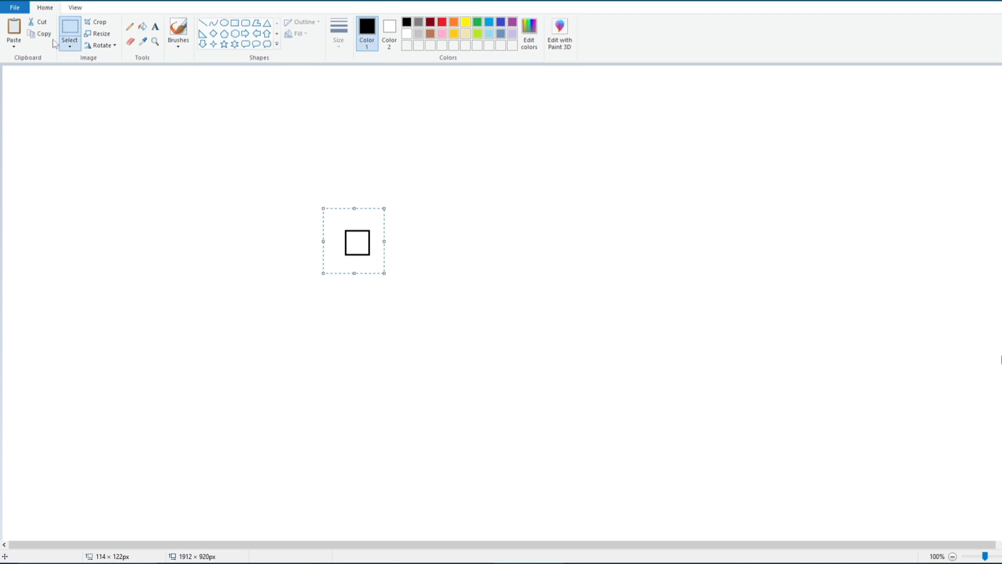
- Paste a copy of the square with transparent selection and place it against the right side of the original square
right_click(122, 89)
click(138, 117)
click(70, 45)
click(106, 142)
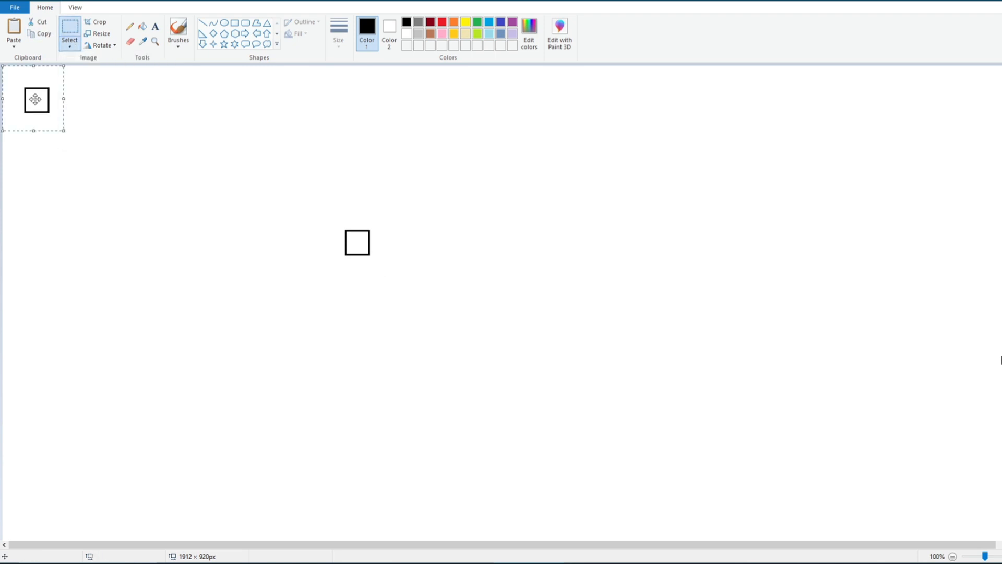
drag(33, 103, 379, 245)
- Copy the pair of adjoining squares and add two copies at its right end, making a row of six squares
right_click(208, 183)
drag(317, 200, 416, 289)
click(41, 34)
right_click(82, 126)
click(103, 156)
drag(86, 127, 422, 249)
click(252, 271)
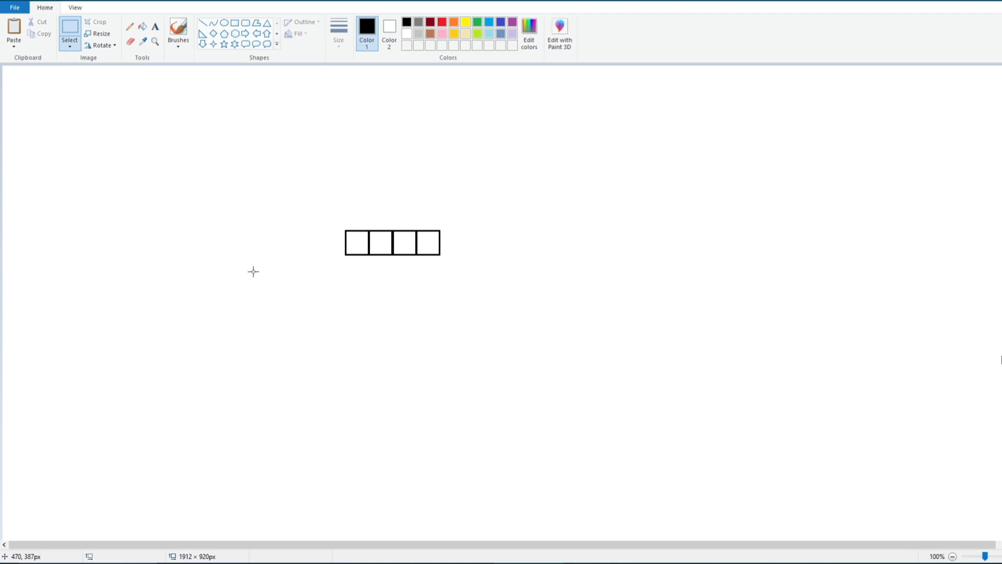
right_click(253, 271)
click(277, 303)
drag(59, 113, 472, 249)
drag(333, 199, 510, 291)
right_click(288, 295)
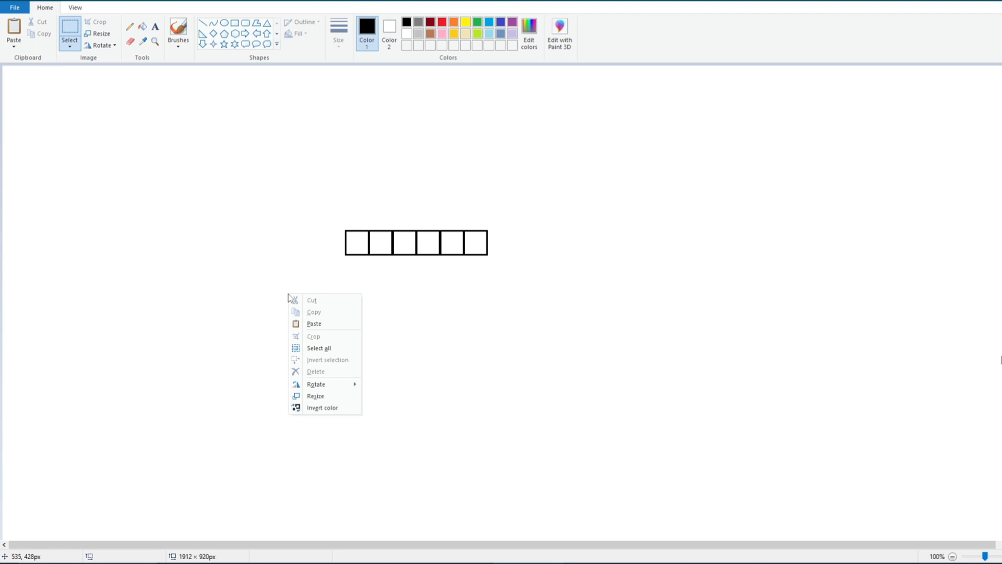
click(331, 220)
drag(336, 206, 503, 296)
right_click(505, 296)
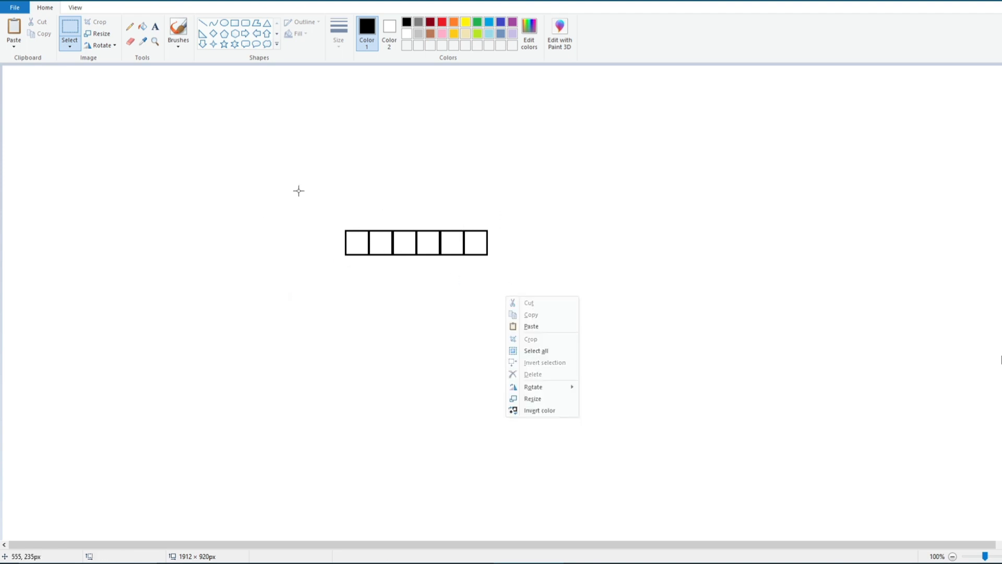
click(298, 190)
- Copy the row of six squares and stack two copies directly beneath it to form a grid of three rows
drag(345, 215, 523, 278)
click(42, 35)
right_click(67, 112)
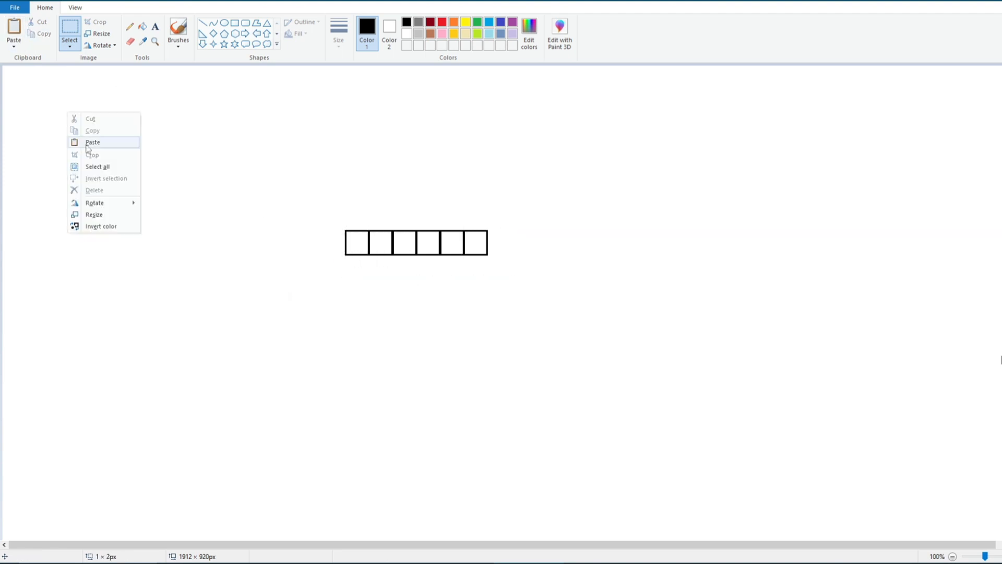
click(79, 140)
drag(62, 89, 404, 264)
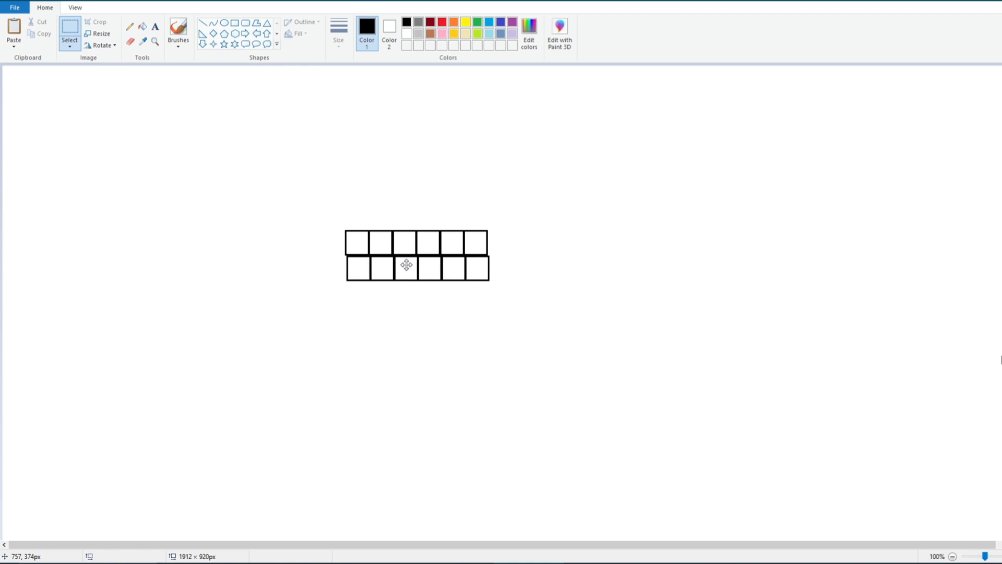
right_click(239, 159)
click(259, 188)
drag(78, 84, 420, 272)
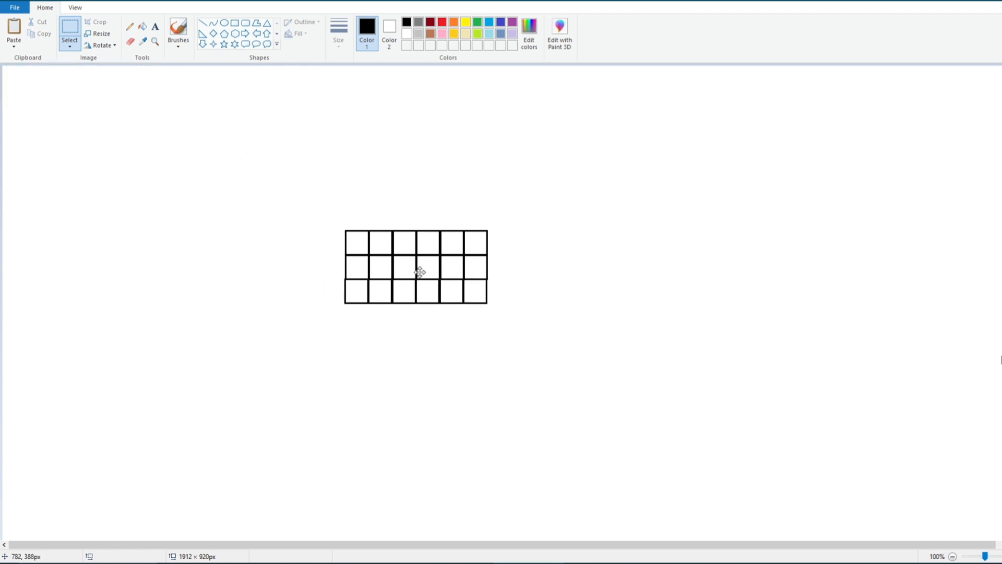
- Cut the six-by-three grid and paste it back further left and lower on the canvas as the board's left arm
drag(299, 188, 493, 342)
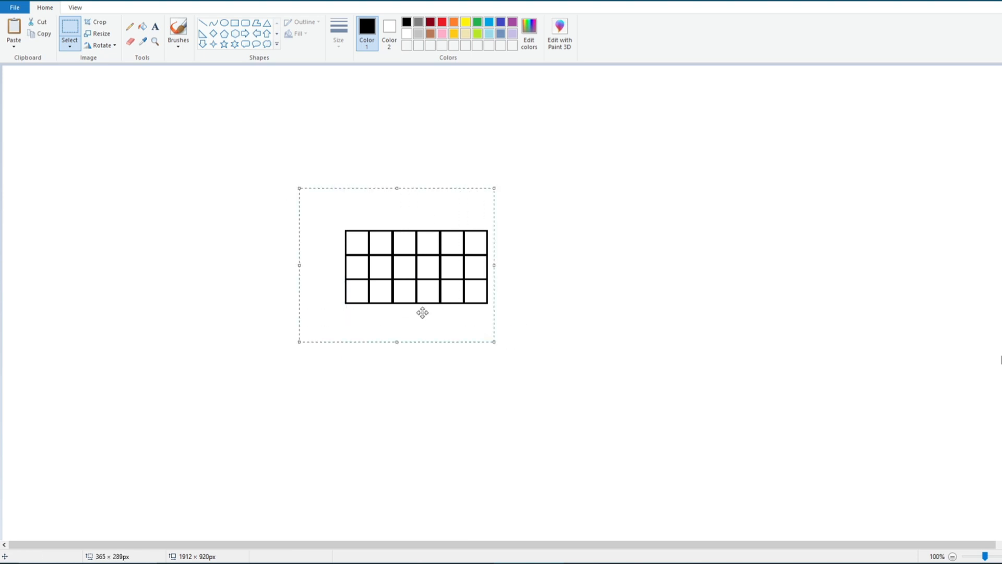
click(39, 21)
right_click(108, 91)
click(128, 121)
drag(100, 147, 296, 309)
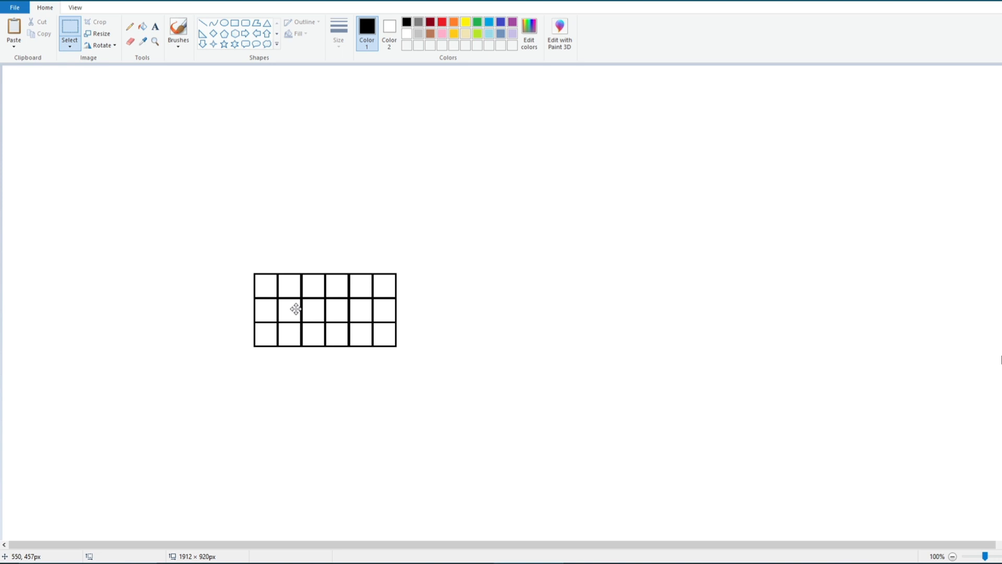
- Paste another copy of the grid, rotate it right 90°, and place it as the upper arm at the left arm's upper-right corner
right_click(175, 217)
click(201, 249)
click(100, 45)
click(107, 59)
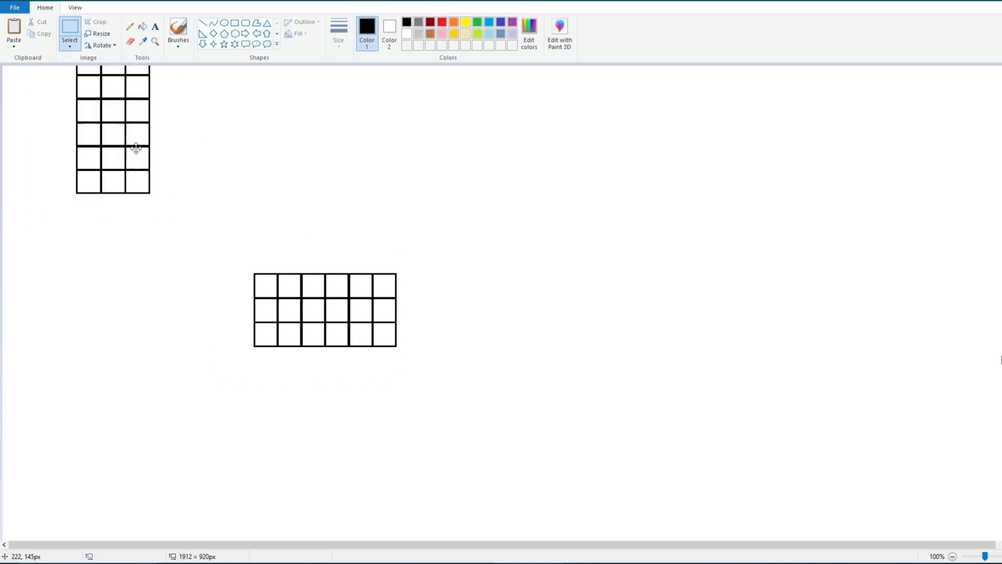
drag(136, 148, 438, 222)
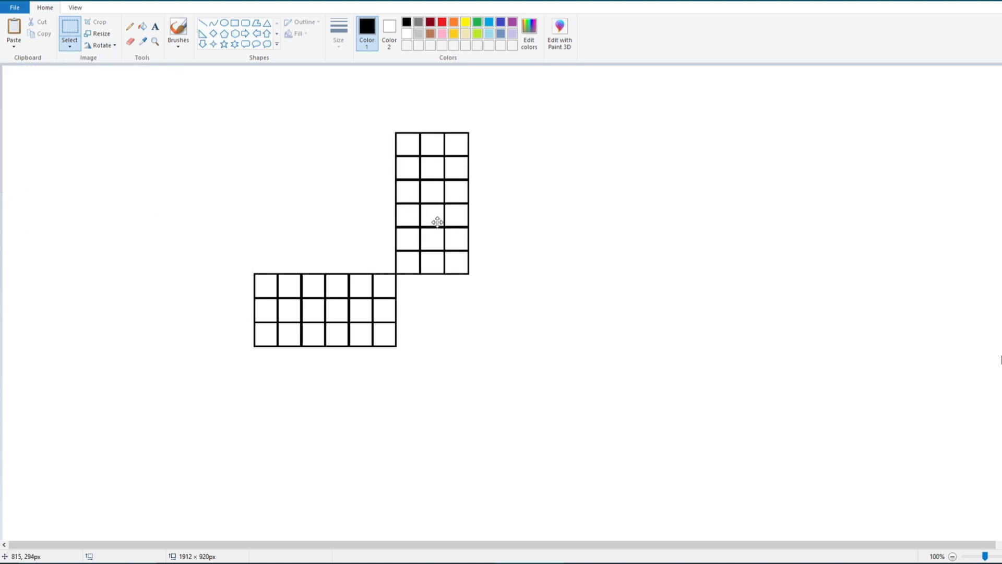
- Paste an unrotated copy of the grid as the right arm, level with the left arm and touching the upper arm's lower-right corner
right_click(255, 173)
click(280, 204)
drag(151, 152, 532, 294)
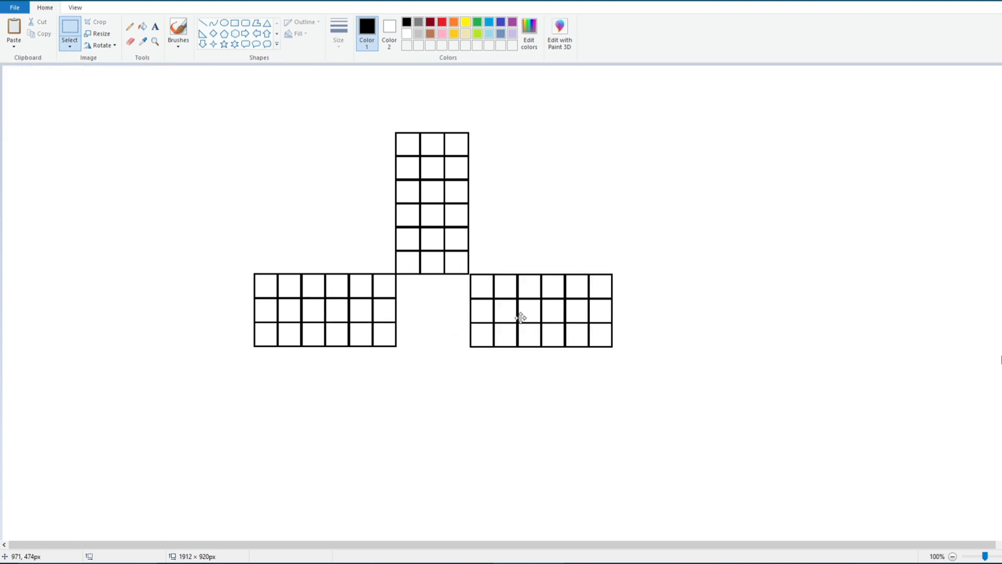
- Paste a copy of the grid, rotate it right 90°, and place it as the lower arm to complete the cross
click(235, 150)
right_click(233, 149)
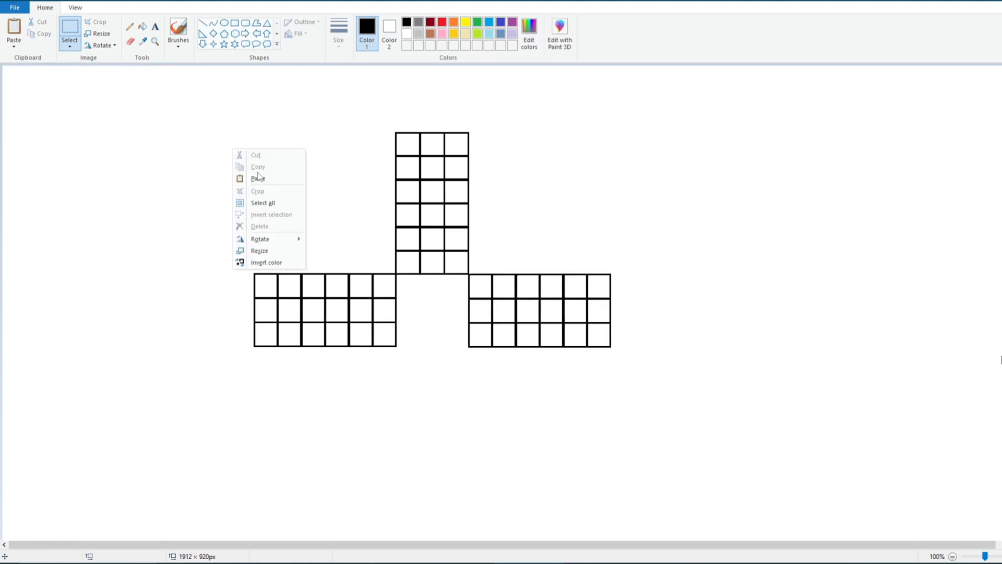
click(258, 179)
click(102, 45)
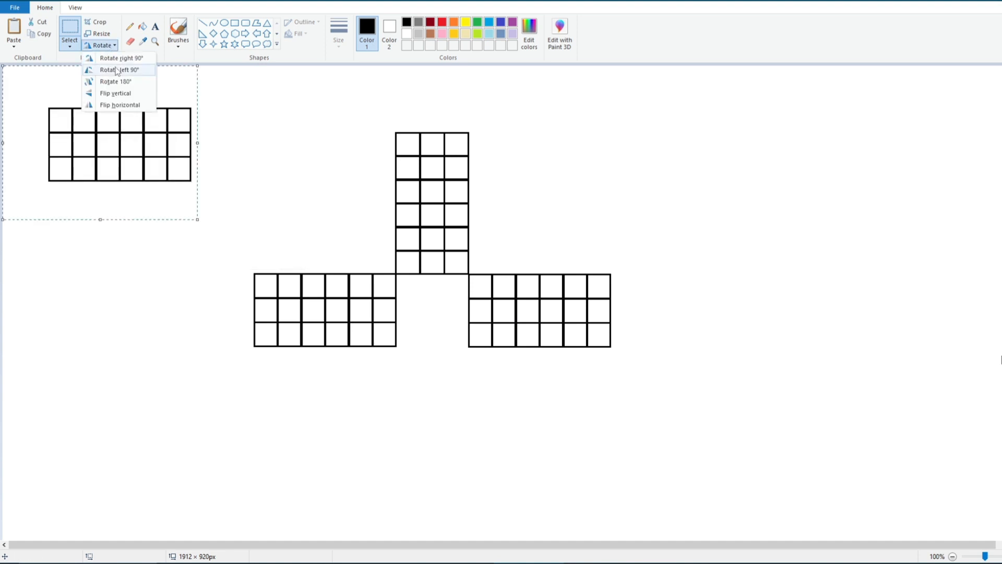
click(112, 58)
drag(110, 133, 442, 422)
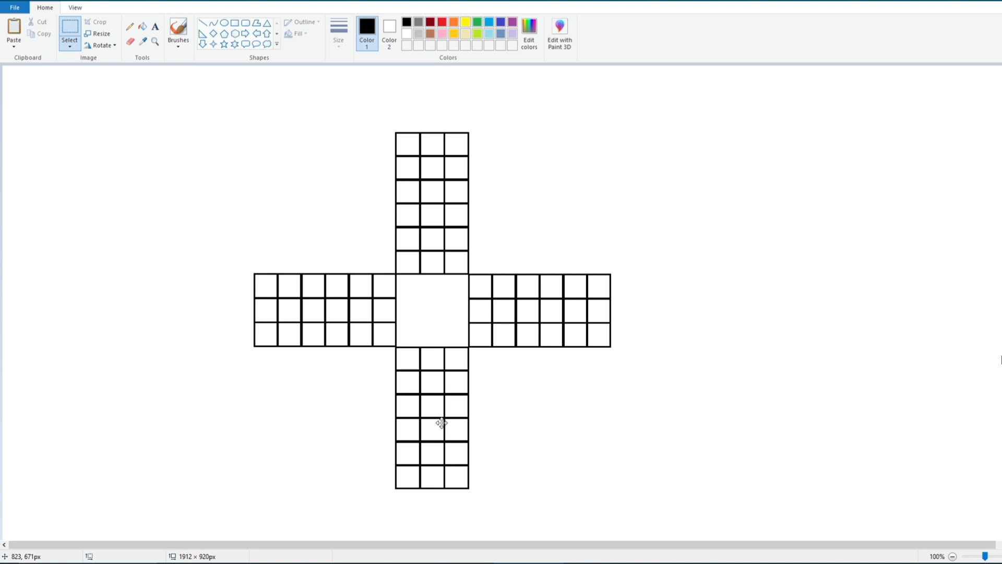
click(133, 227)
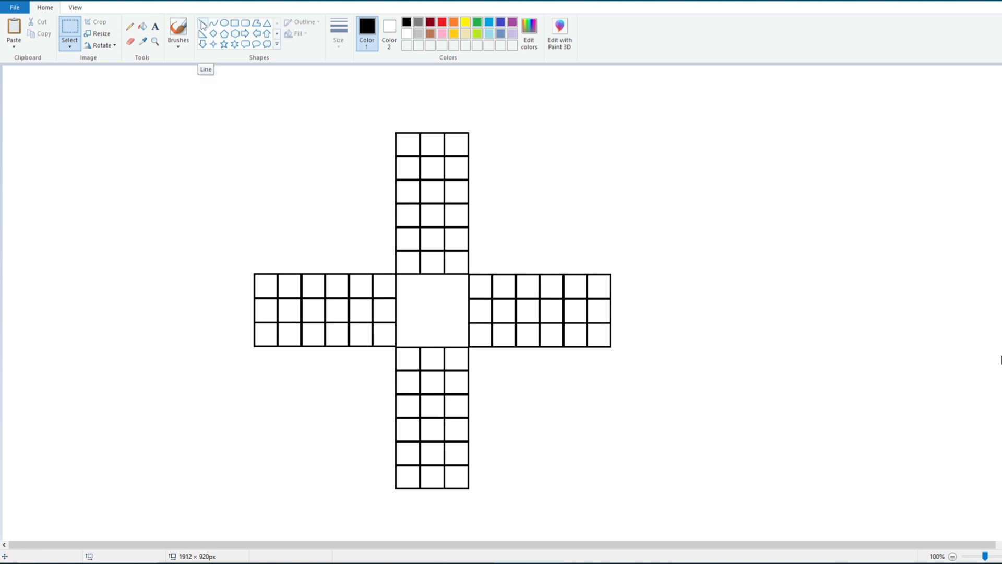
- Draw two crossing diagonal lines between the corners of the empty centre square
click(203, 23)
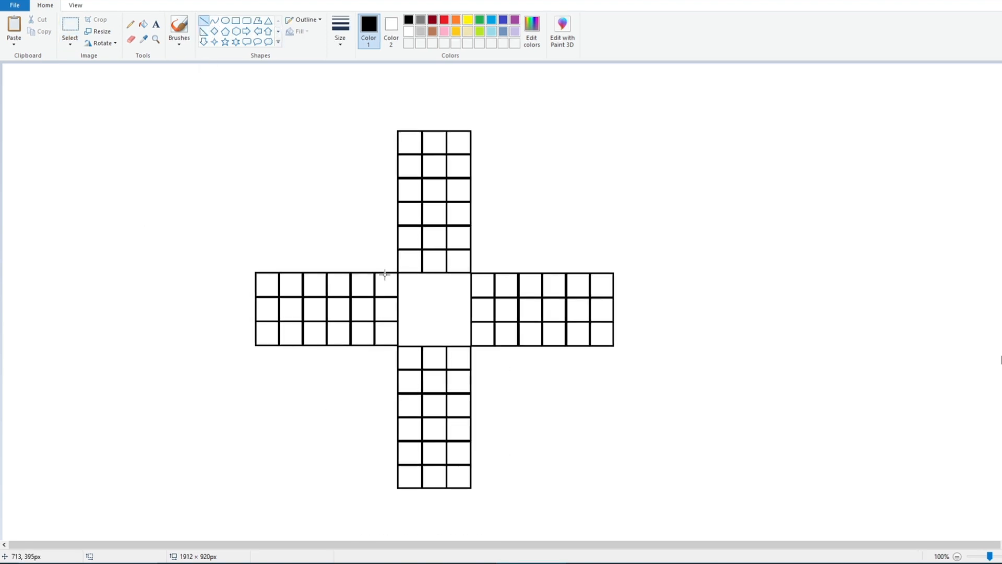
drag(399, 272, 470, 345)
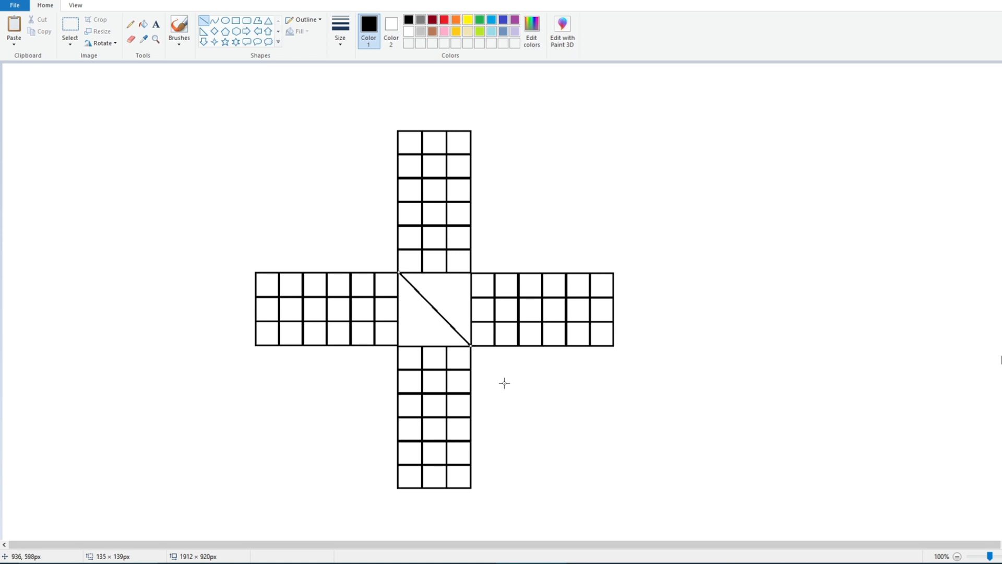
drag(470, 273, 399, 345)
click(522, 225)
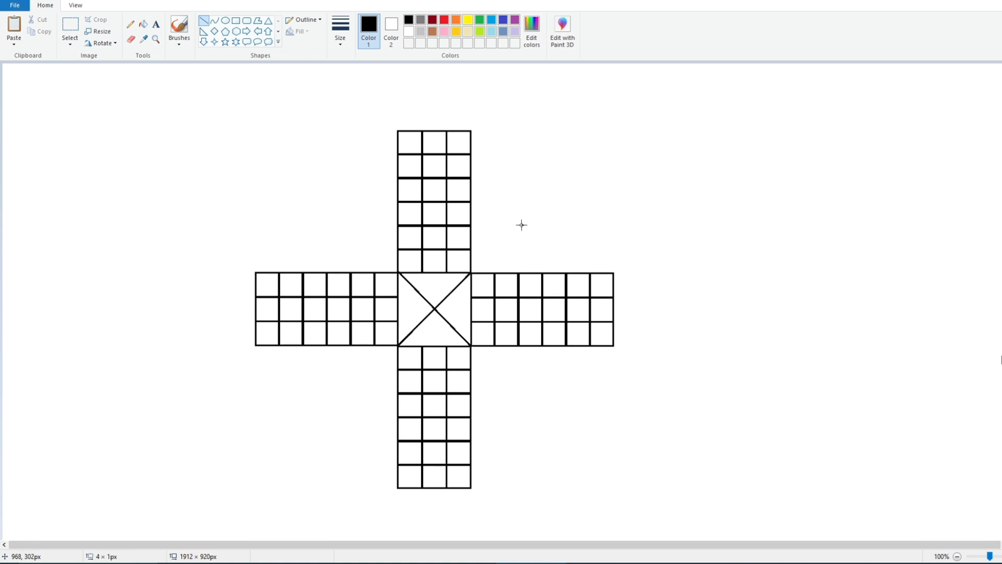
- Draw an outer square filling the corner between the upper and right arms and an inner one of about 204 × 210 px
click(340, 42)
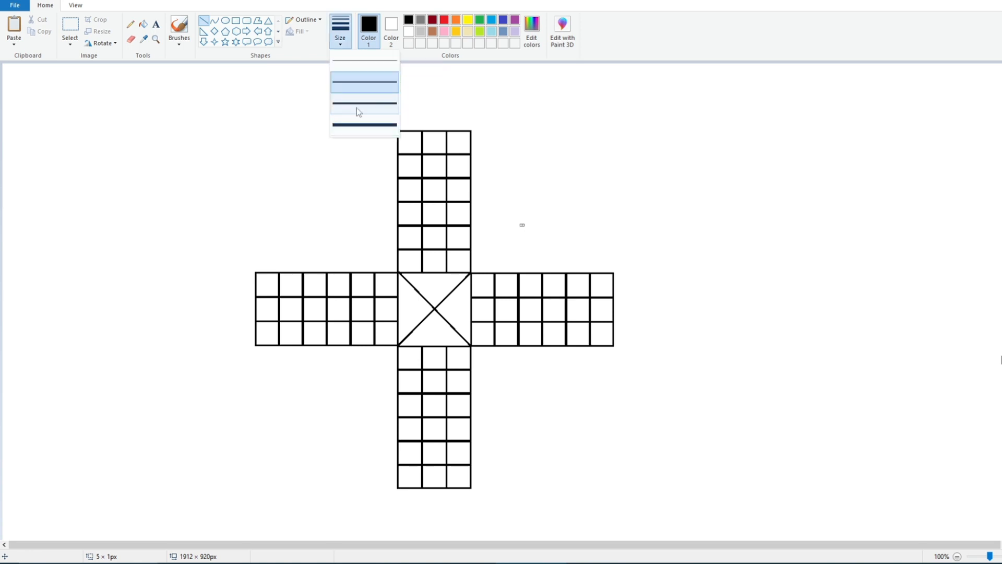
click(357, 108)
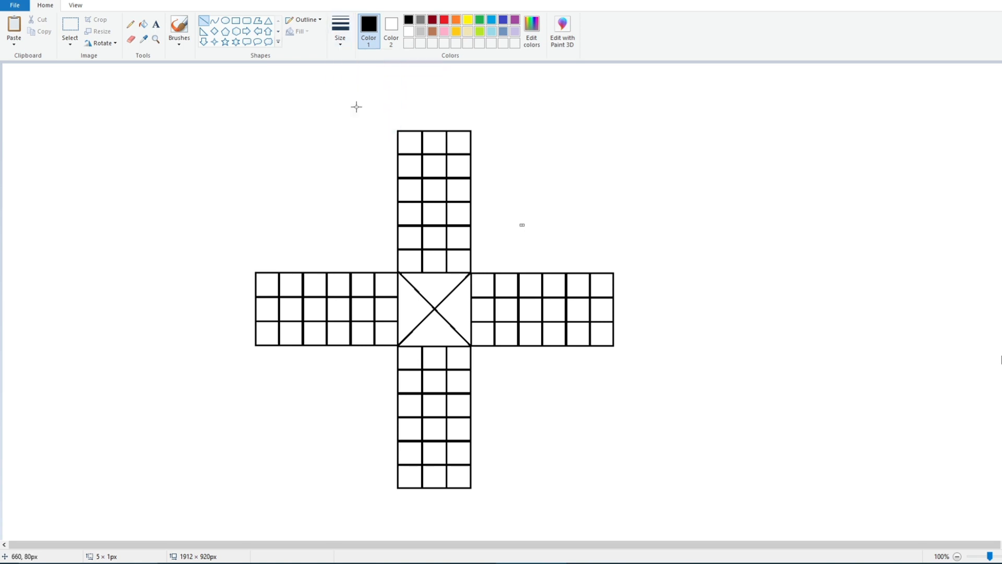
click(236, 21)
drag(473, 116, 614, 271)
drag(556, 233, 554, 234)
drag(544, 116, 546, 131)
click(678, 177)
drag(492, 162, 597, 258)
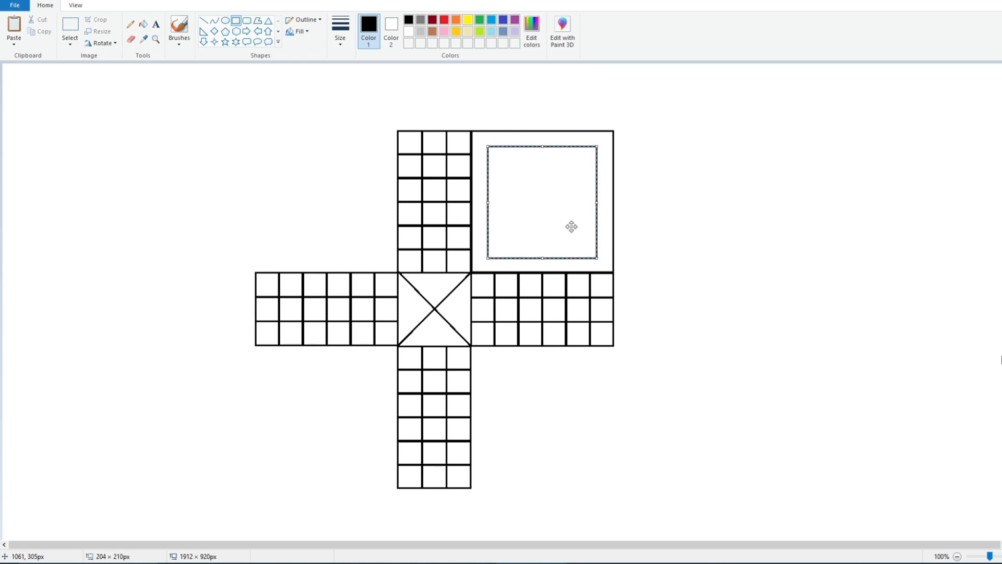
click(691, 208)
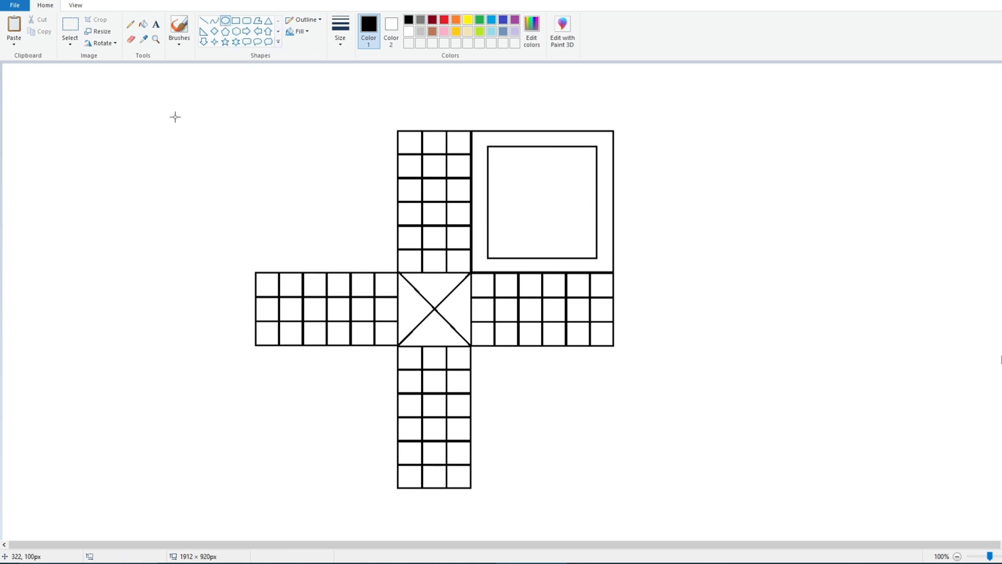
- Draw a small circle, copy it, and place the copy and the original side by side in the upper half of the inner square
drag(176, 116, 207, 148)
click(177, 168)
click(70, 26)
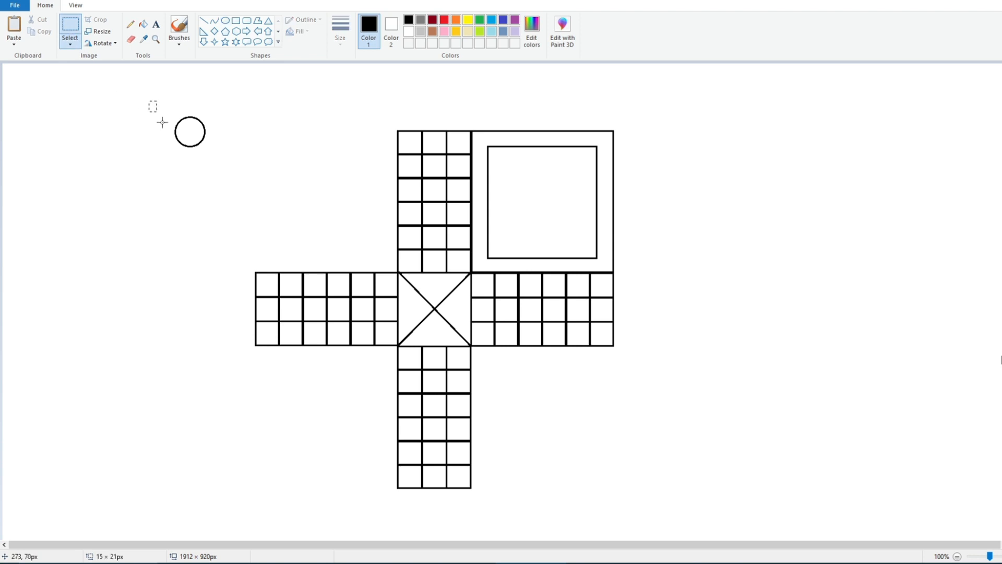
drag(149, 101, 218, 163)
click(42, 33)
right_click(65, 73)
click(83, 104)
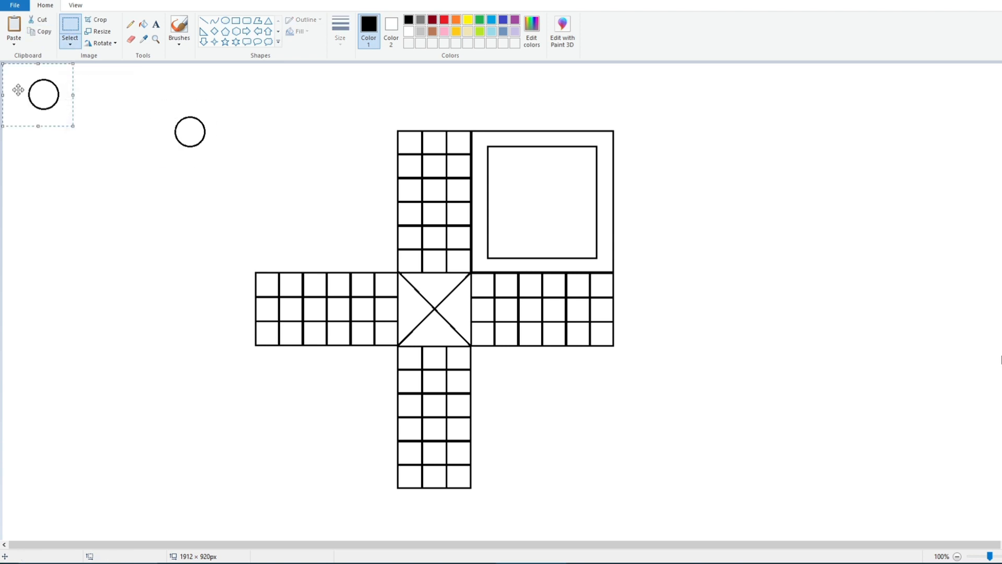
drag(25, 82, 501, 172)
drag(163, 103, 218, 159)
drag(194, 133, 570, 181)
- Paste two more circles side by side in the lower half of the inner square, beneath the upper pair
right_click(663, 191)
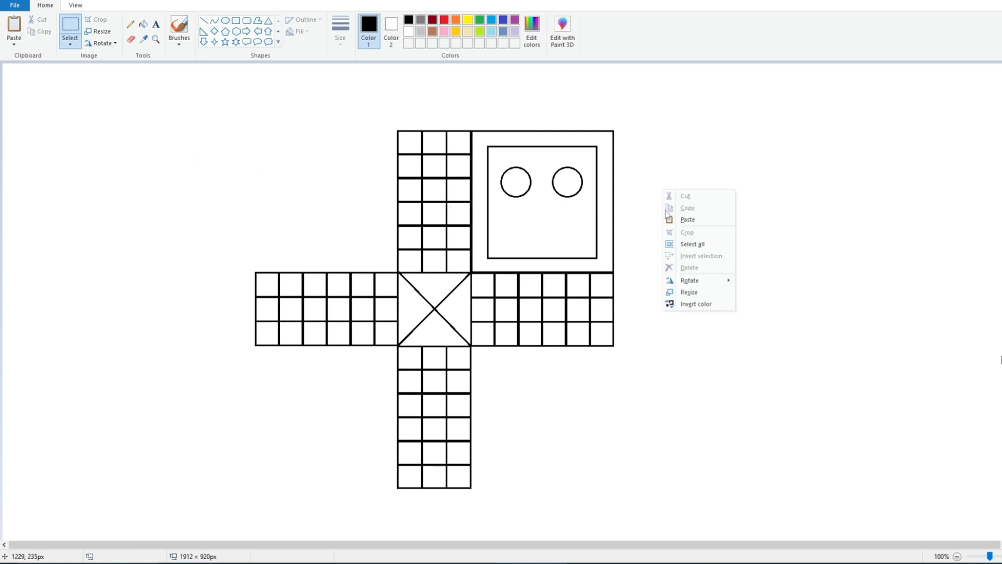
click(687, 219)
drag(45, 91, 519, 226)
right_click(672, 203)
click(696, 230)
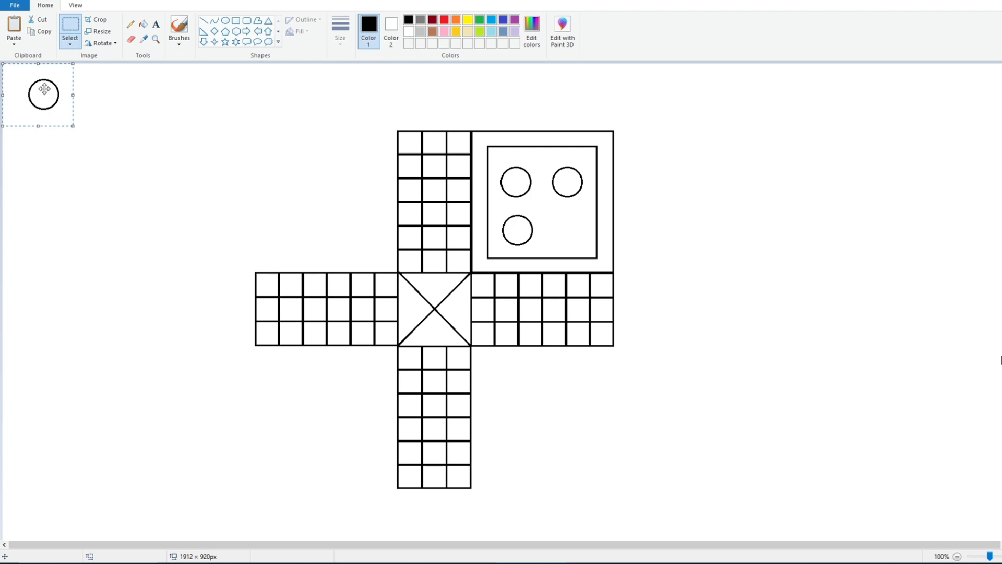
drag(44, 89, 568, 224)
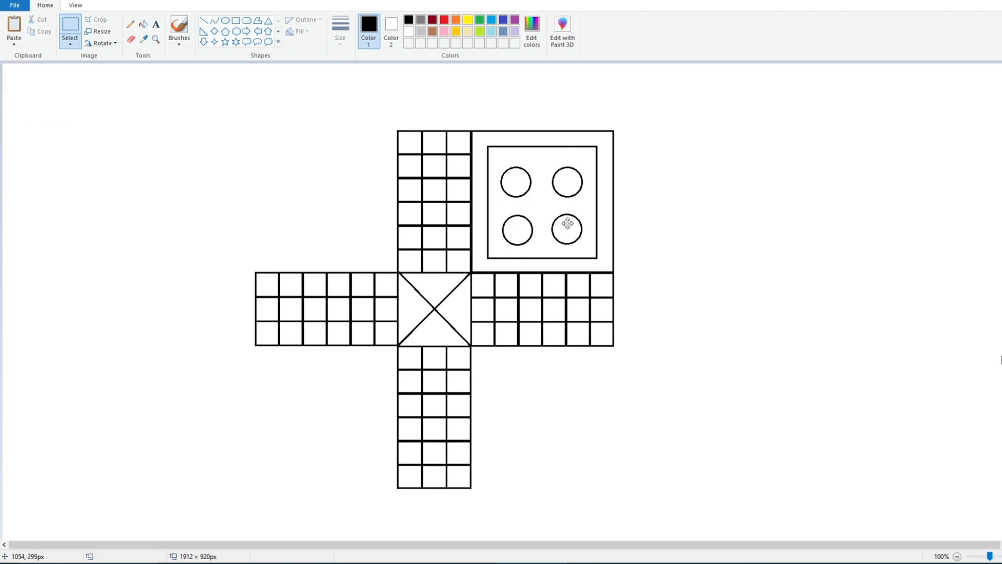
- Place copies of the upper-right corner block, with its squares and circles, in the other three corners of the board
key(ctrl+v)
key(ctrl+v)
drag(60, 127, 315, 391)
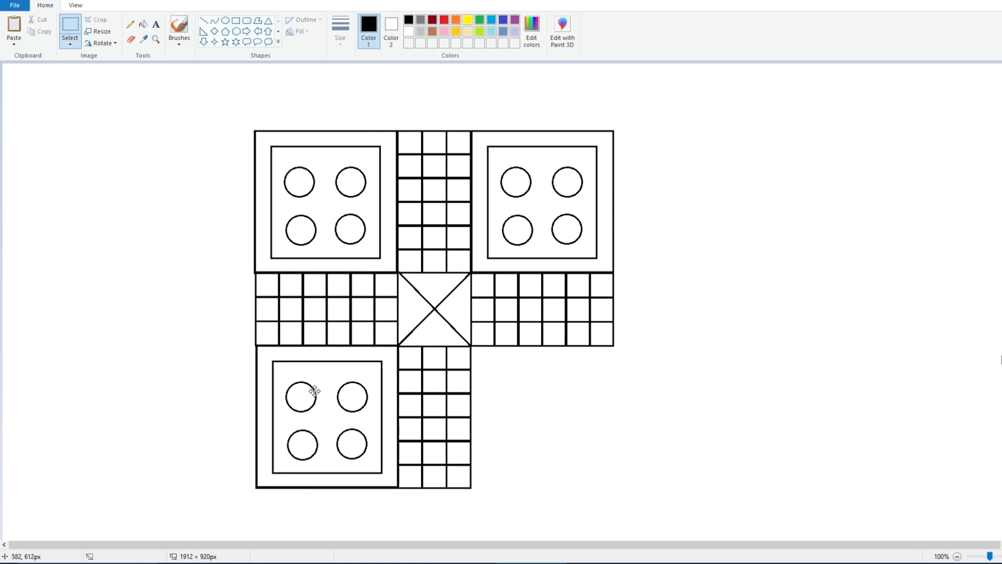
key(ctrl+v)
drag(62, 131, 544, 424)
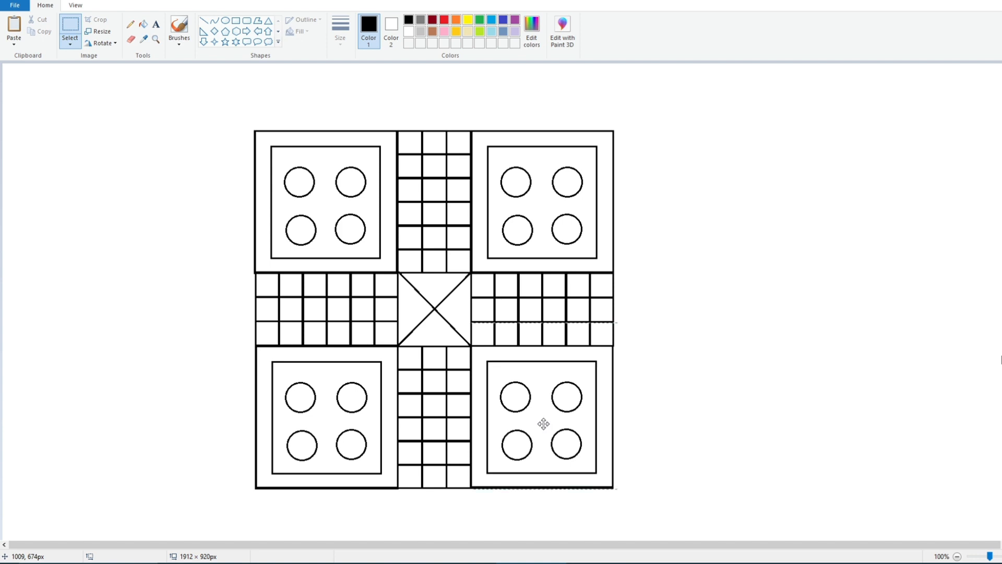
click(656, 332)
key(ctrl+z)
key(ctrl+y)
- Draw a thicker square outline around the whole board and fill the gap between it and the board with black
click(236, 20)
click(340, 29)
click(350, 105)
drag(249, 119, 621, 494)
drag(437, 117, 438, 123)
click(218, 136)
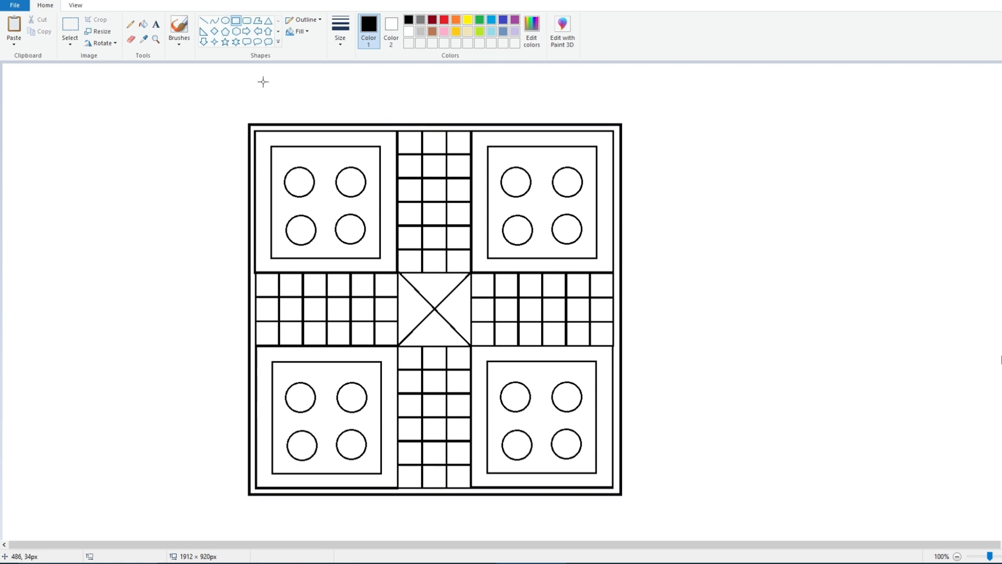
click(143, 24)
click(407, 128)
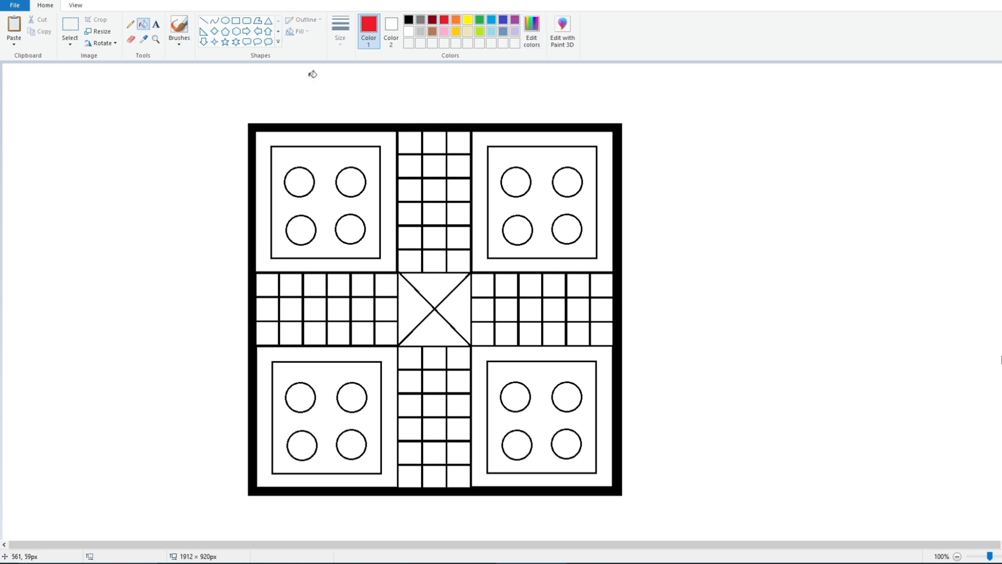
- Draw a small right-pointing arrow outside the board beside the right arm and recolour its outline black
click(247, 31)
click(341, 28)
click(365, 82)
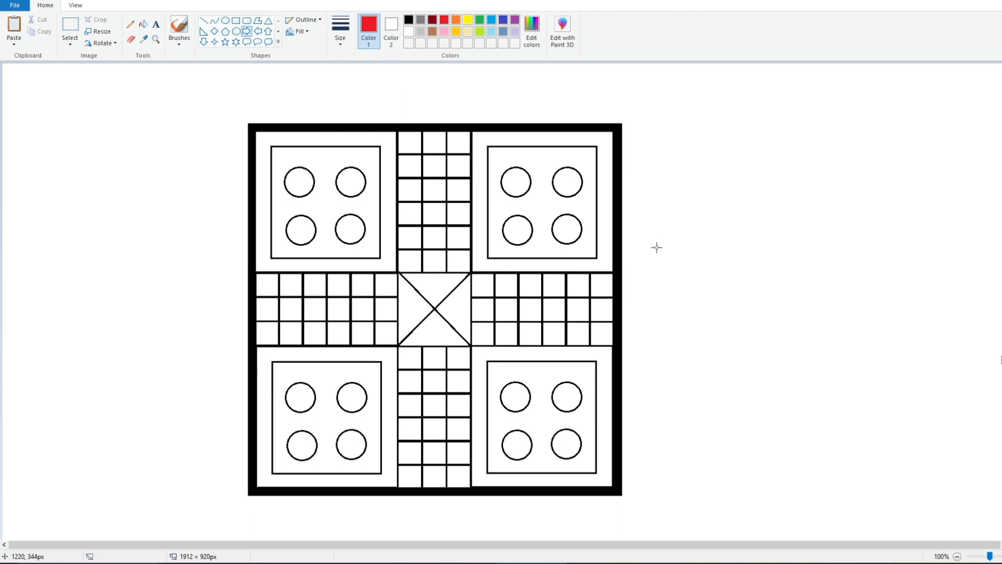
mouse_move(656, 248)
mouse_down()
mouse_move(672, 269)
mouse_move(268, 306)
mouse_move(649, 282)
mouse_up()
click(143, 24)
click(409, 19)
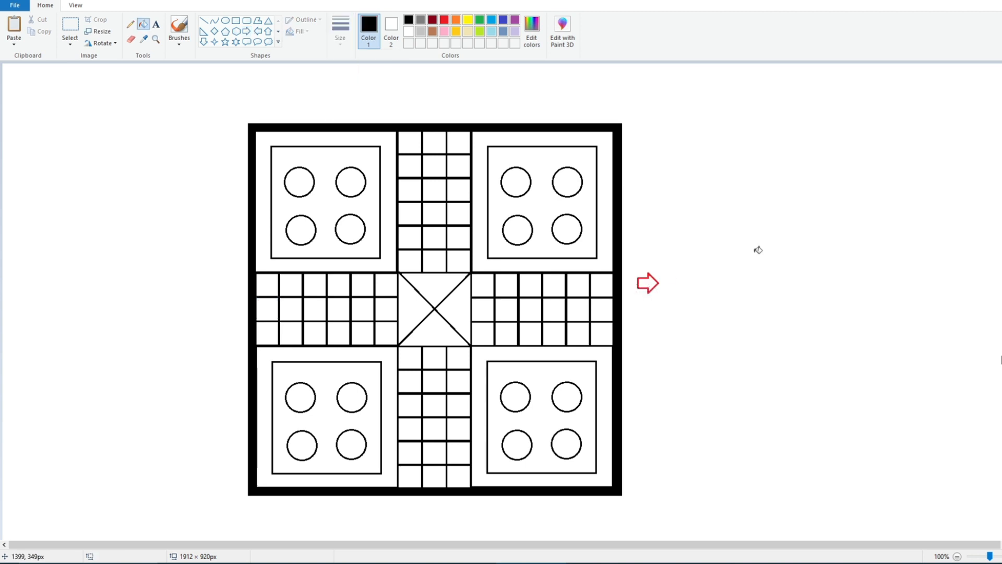
click(70, 25)
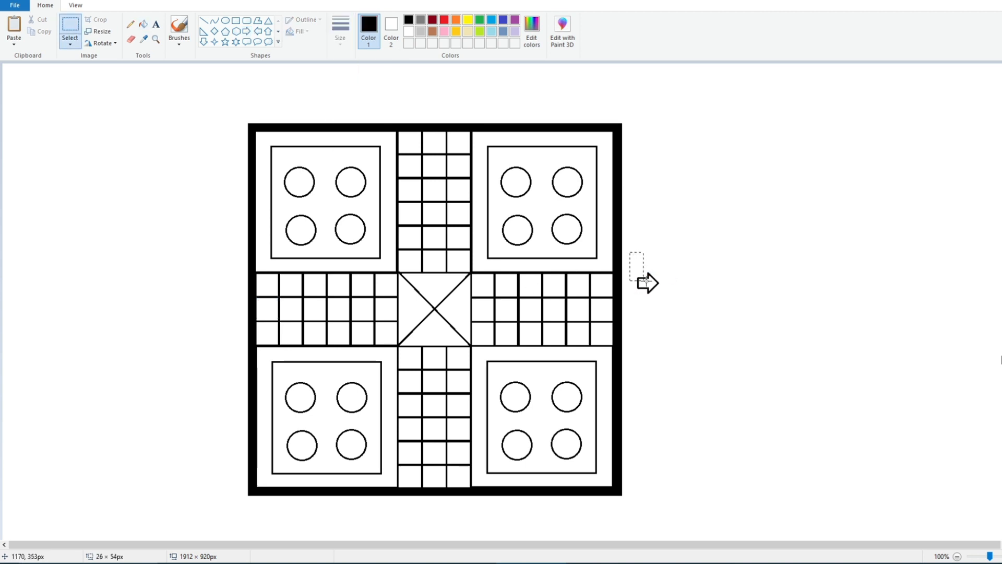
drag(646, 280, 269, 302)
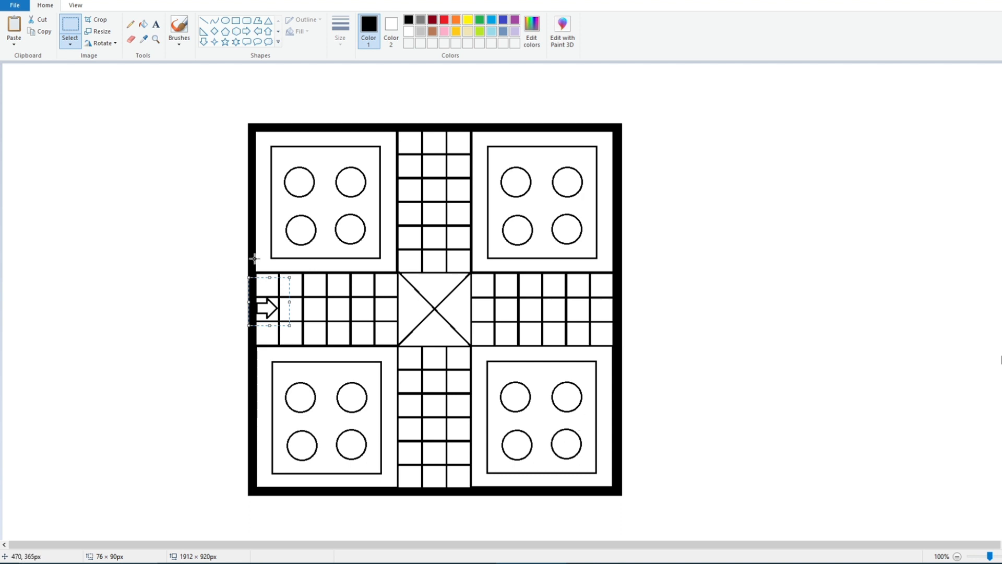
click(209, 267)
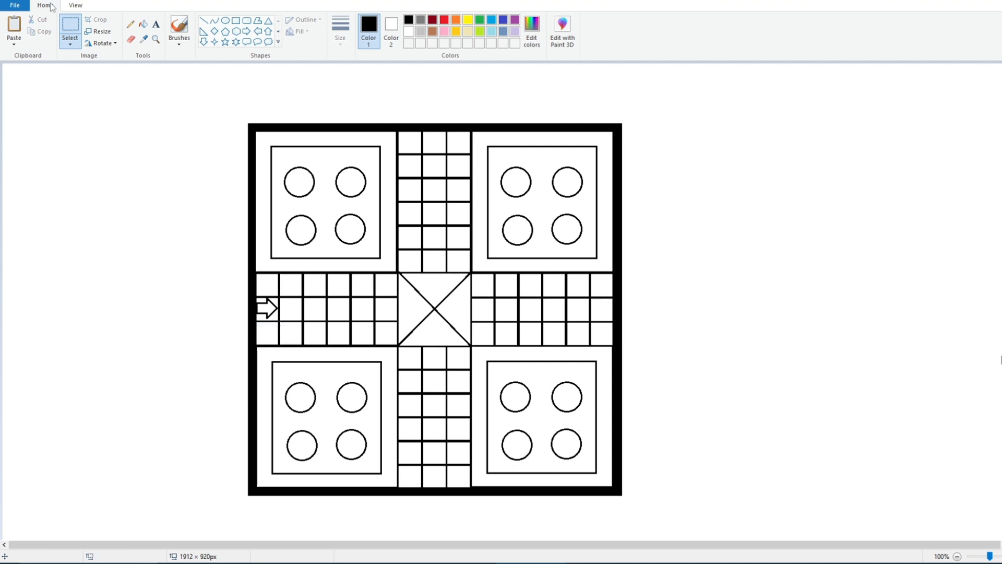
key(ctrl+z)
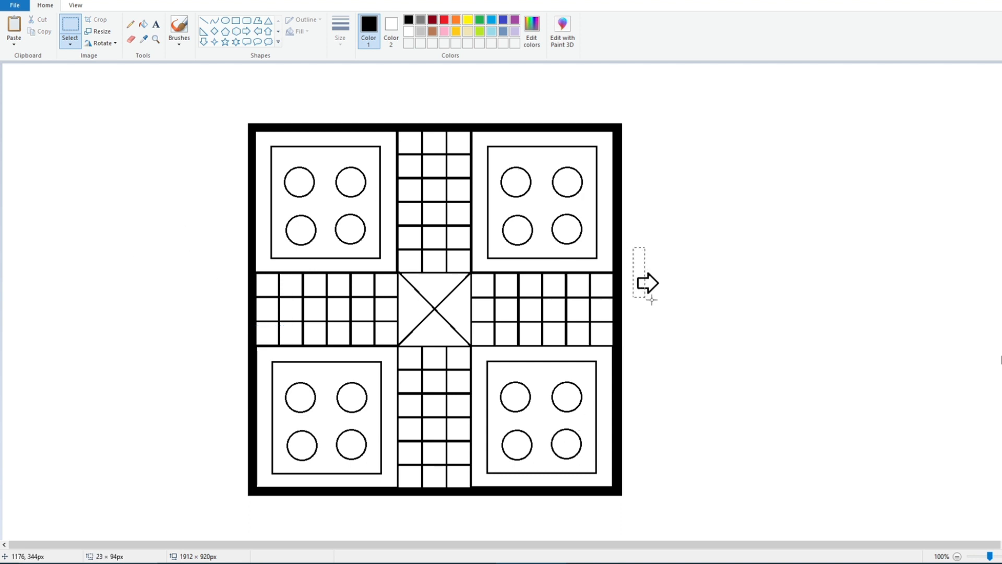
- Copy the small arrow outside the board and place the copy in the outermost middle square of the left arm
drag(651, 300, 666, 306)
key(ctrl+c)
right_click(104, 125)
click(123, 156)
drag(15, 102, 259, 303)
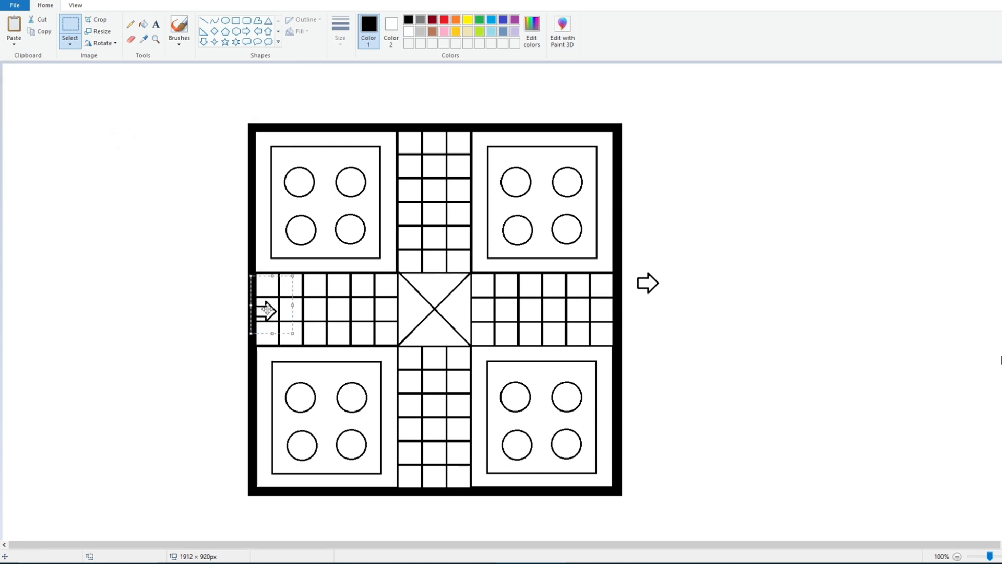
key(Escape)
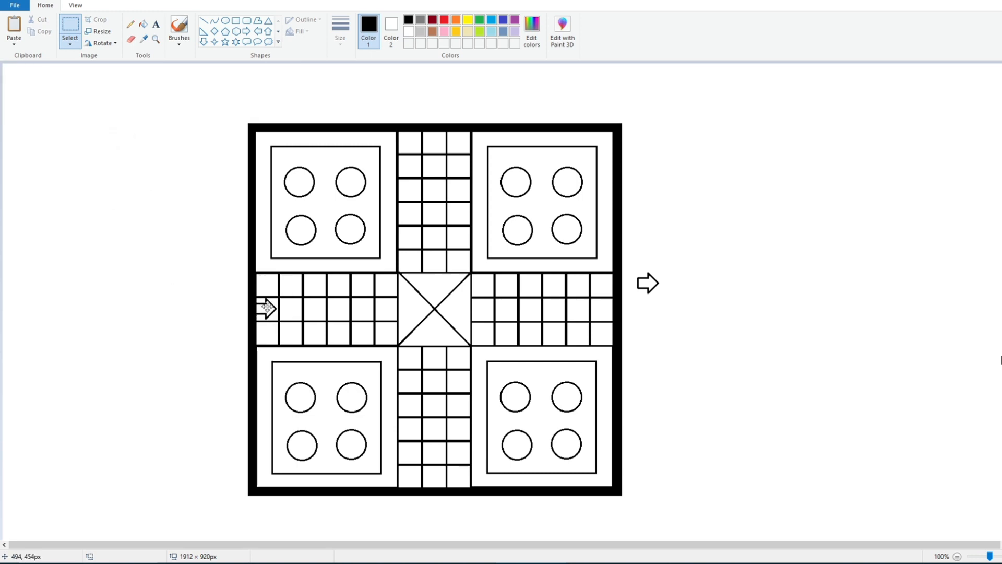
click(159, 172)
- Rotate the original arrow 180° and move it into the outermost middle square of the board's right arm
drag(626, 249, 667, 313)
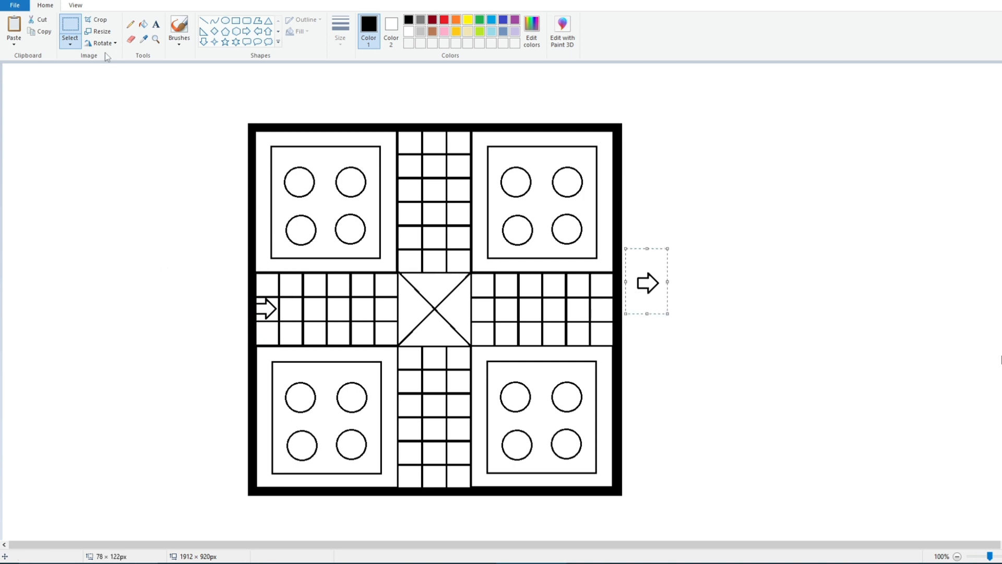
click(98, 31)
key(Escape)
click(102, 43)
click(104, 83)
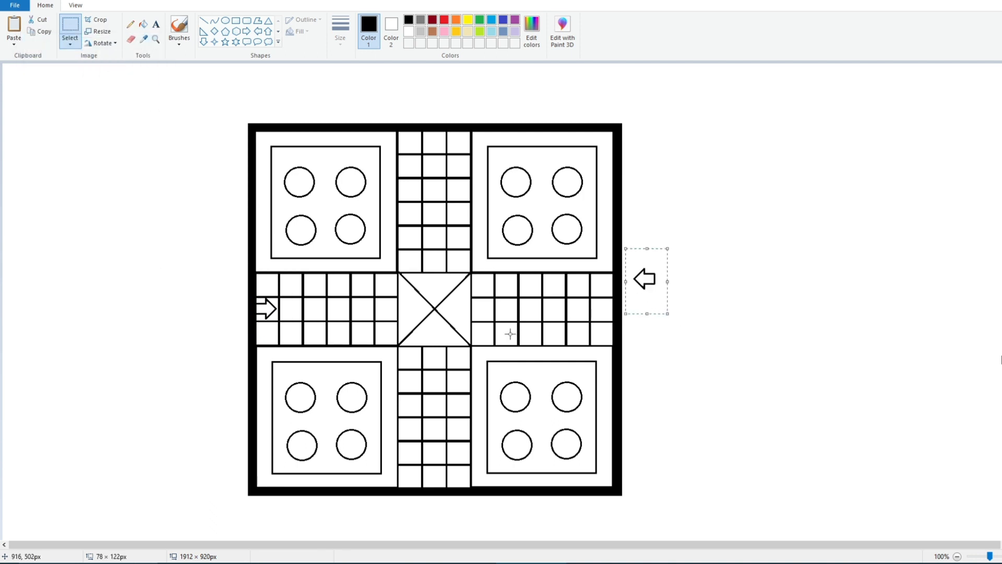
drag(654, 284, 610, 312)
- Paste another arrow, rotate it to point up, and place it in the outermost middle square of the lower arm
right_click(186, 256)
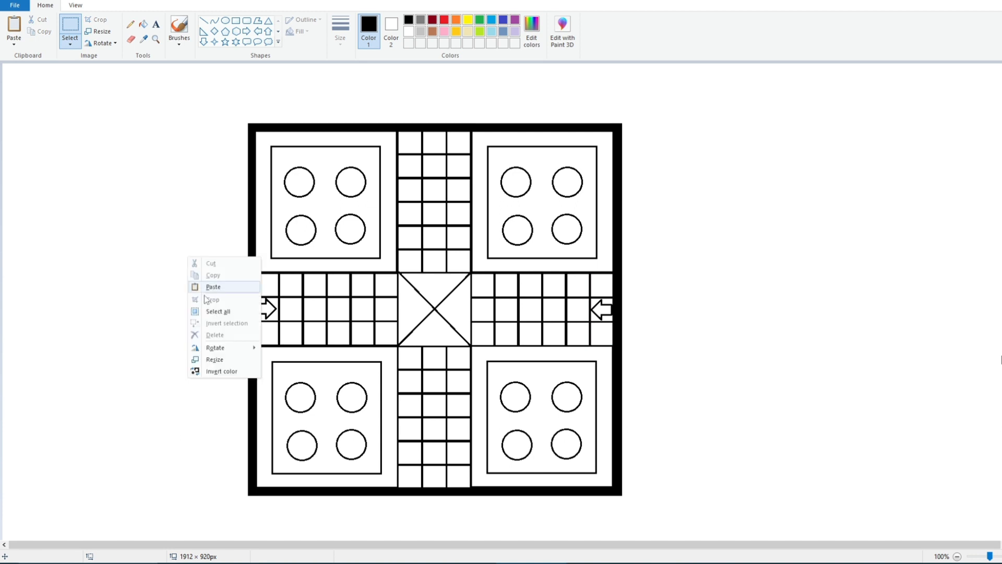
click(209, 285)
drag(28, 98, 444, 104)
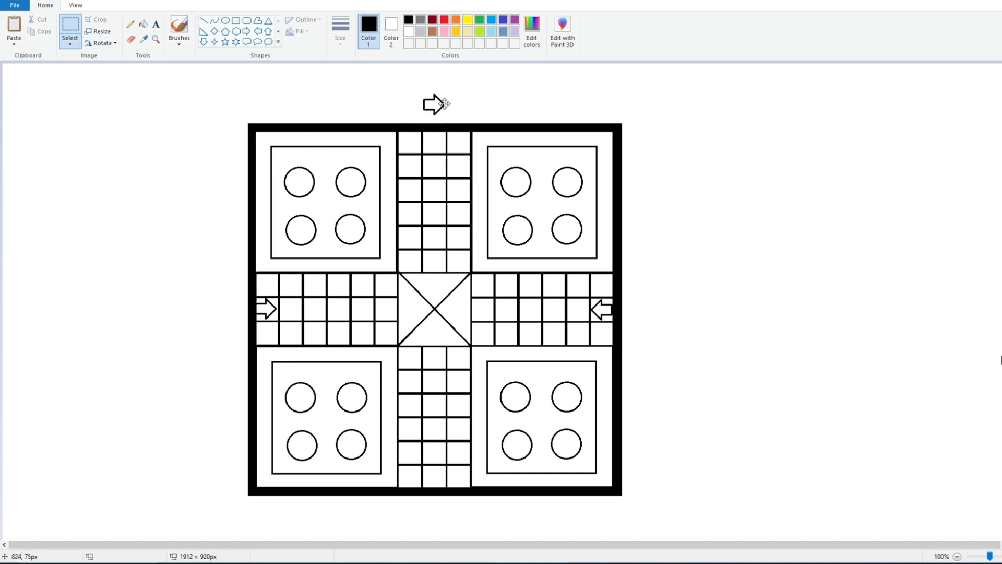
click(101, 42)
click(104, 92)
click(108, 45)
click(105, 70)
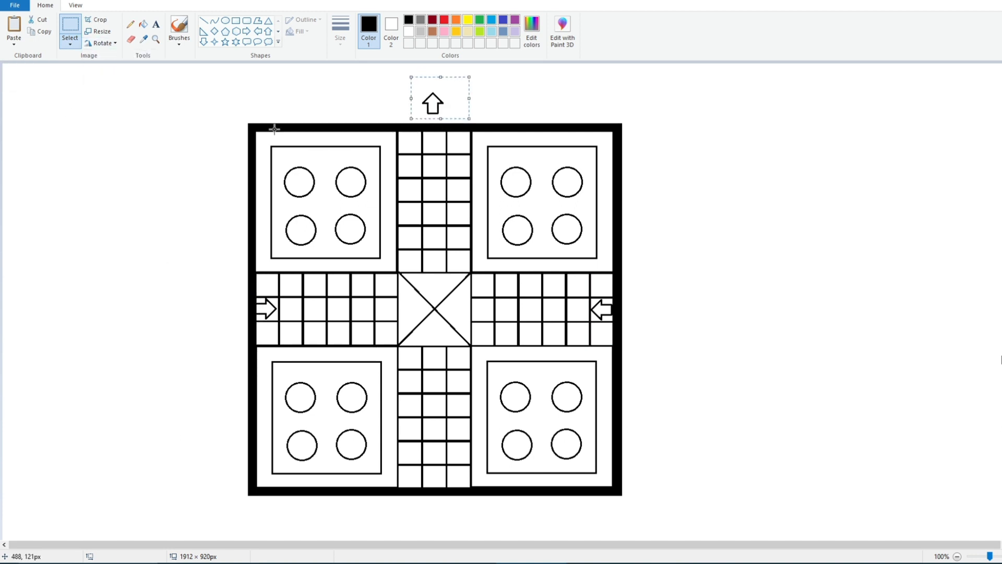
drag(436, 102, 437, 474)
click(162, 248)
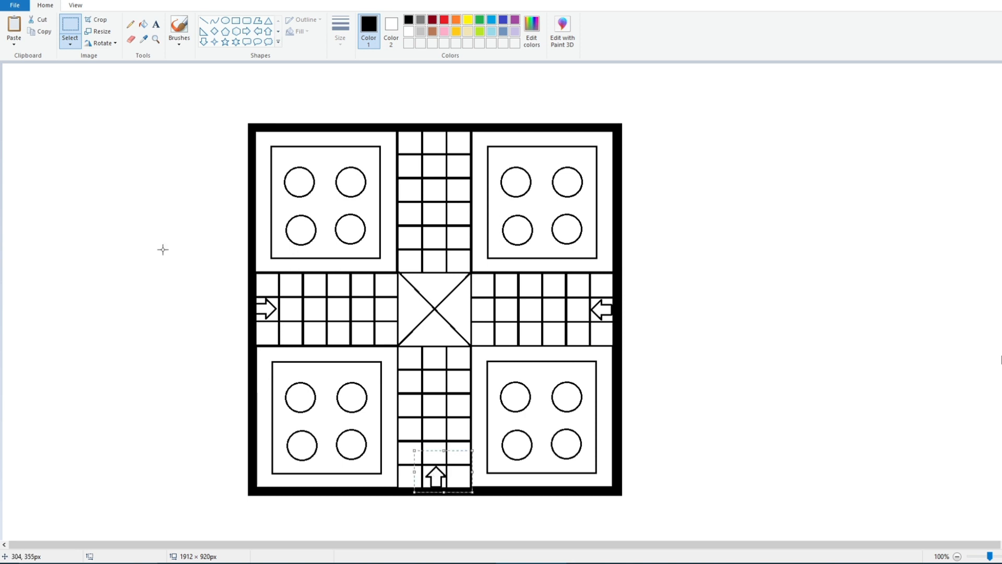
- Paste one more arrow, rotate it to point down, and place it in the outermost middle square of the upper arm
right_click(154, 236)
click(178, 266)
drag(18, 99, 436, 143)
click(102, 43)
click(107, 58)
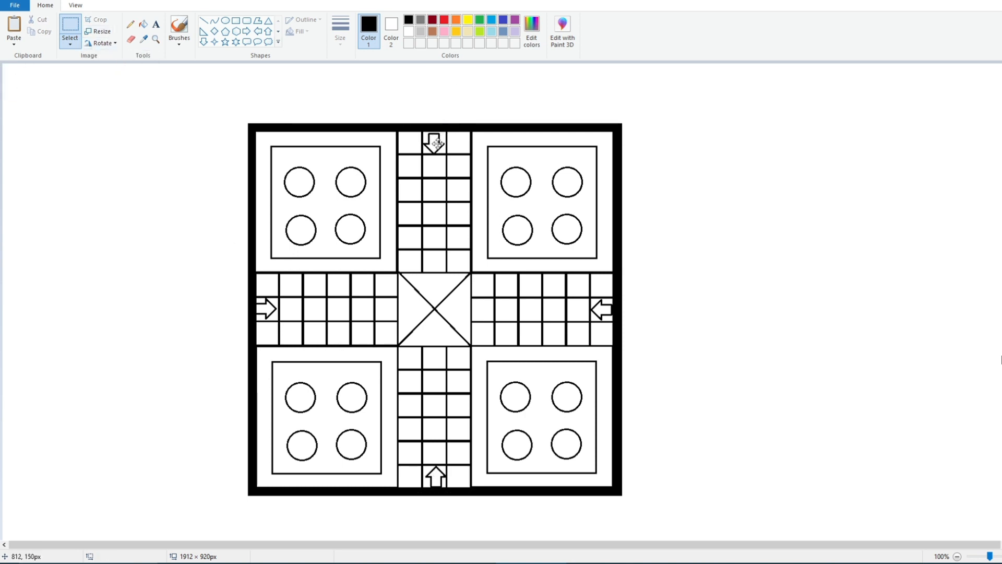
click(170, 129)
- Draw a small black-outlined five-point star, about as large as one grid square, outside the board beside the lower-right home area
click(225, 41)
mouse_move(464, 434)
mouse_down()
mouse_move(479, 449)
mouse_move(458, 427)
mouse_move(472, 441)
mouse_move(665, 383)
mouse_up()
click(657, 324)
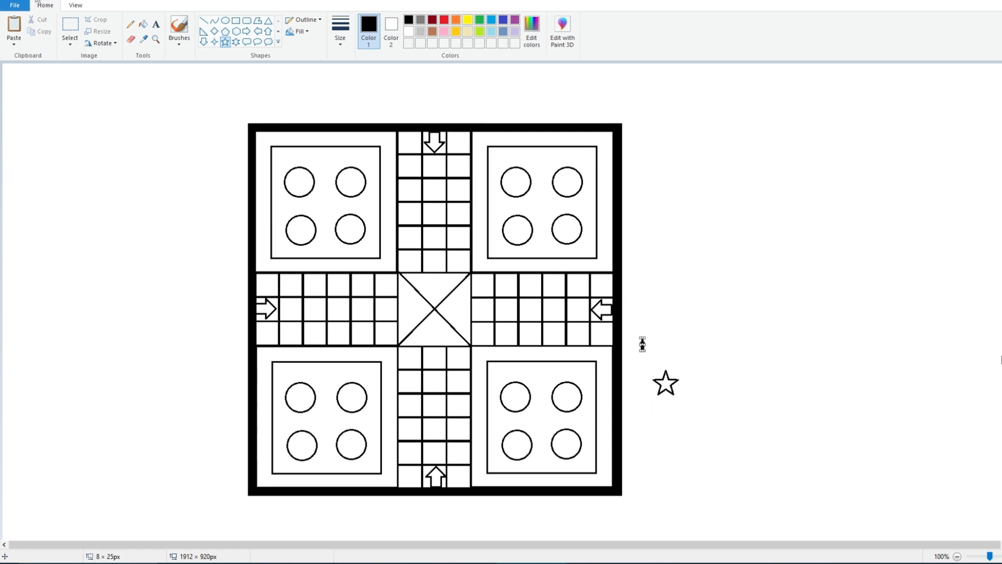
- Copy the star into the lower arm's right column, third square from the edge, and move the original to the matching square in the left arm's lower row
click(70, 25)
drag(645, 344, 695, 406)
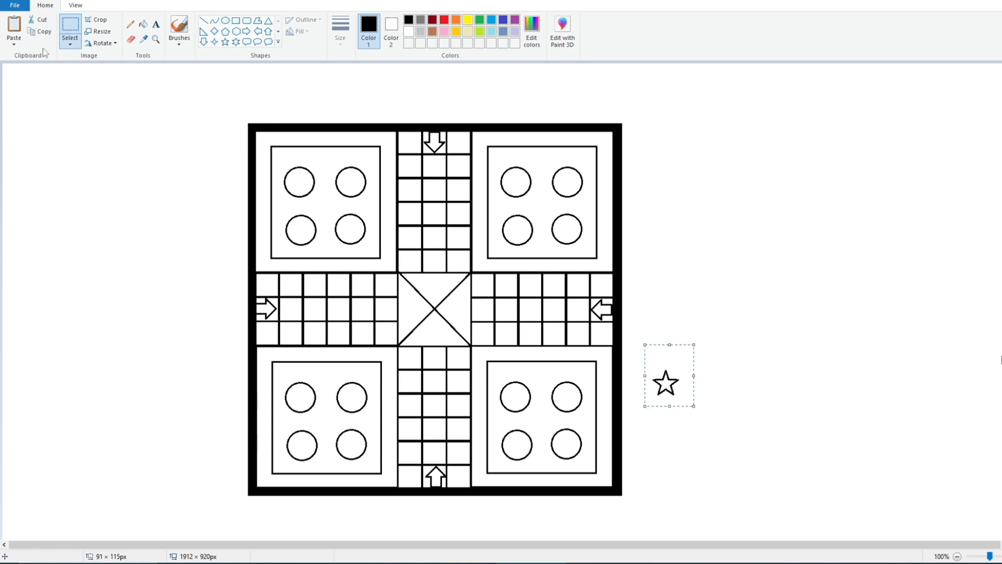
right_click(77, 116)
click(94, 144)
drag(31, 107, 457, 431)
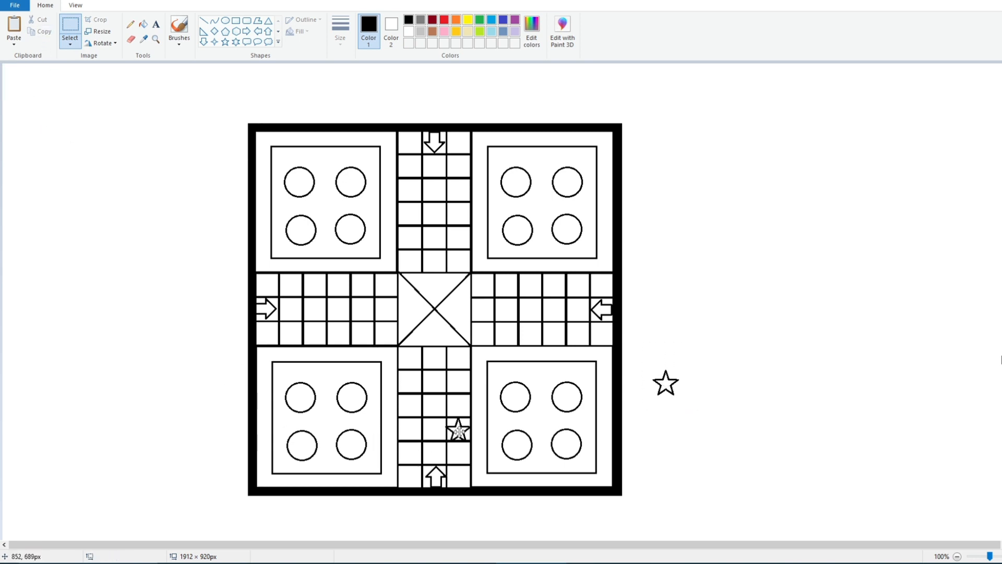
drag(645, 366, 320, 338)
- Paste two more stars, one in the upper arm's left column and one in the right arm's upper row, each third square from the edge
right_click(719, 299)
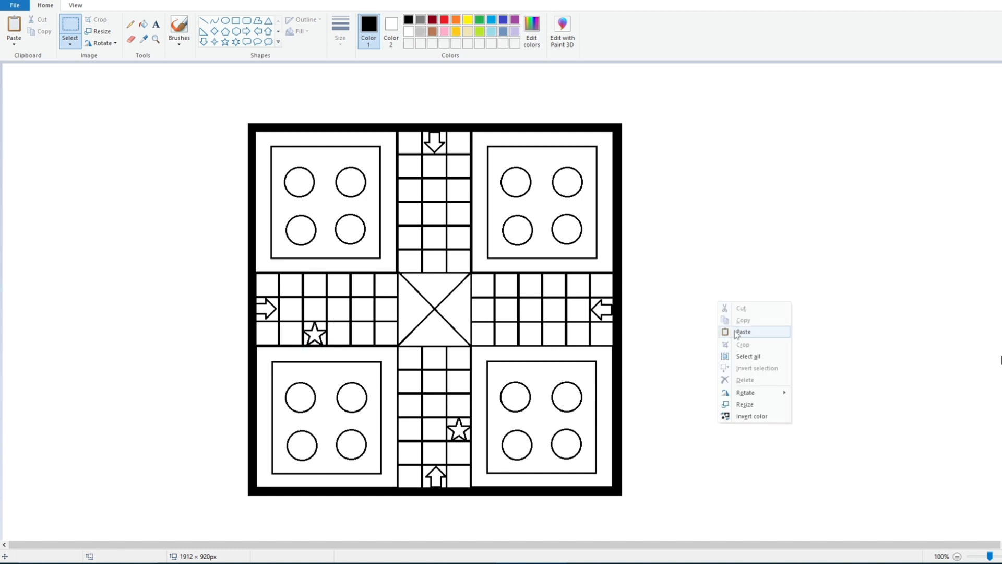
click(732, 329)
drag(23, 104, 411, 190)
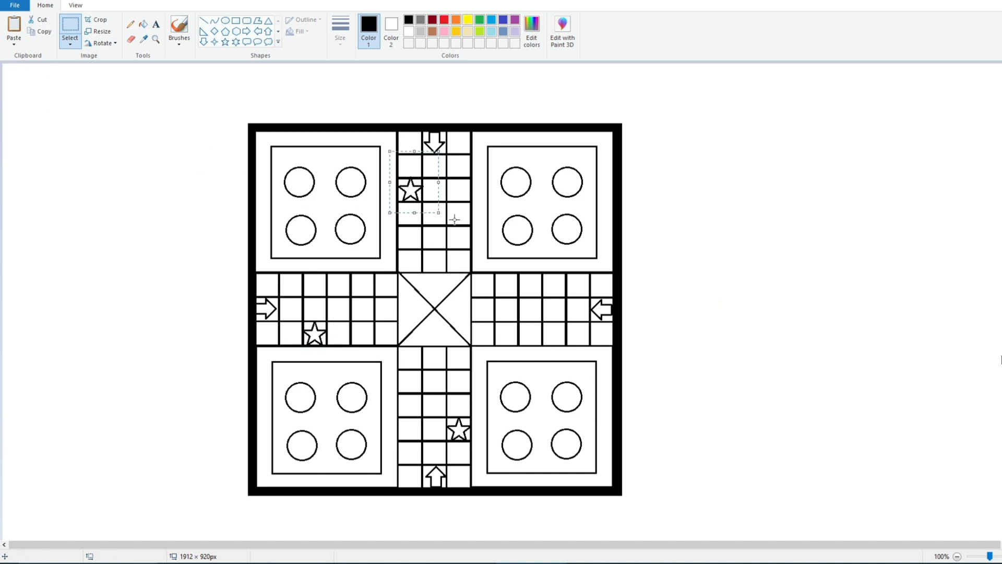
right_click(674, 193)
click(688, 226)
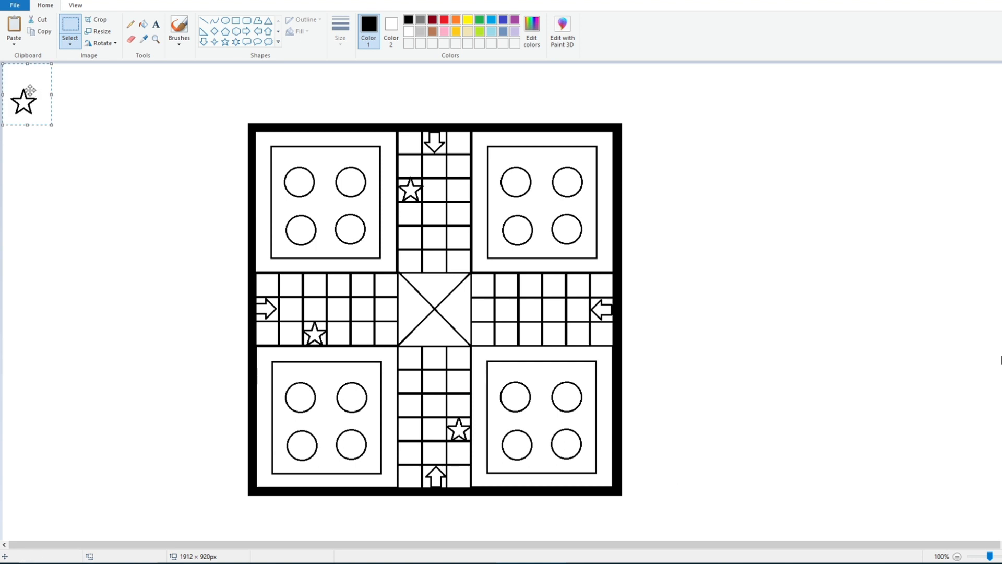
drag(22, 101, 557, 297)
click(708, 232)
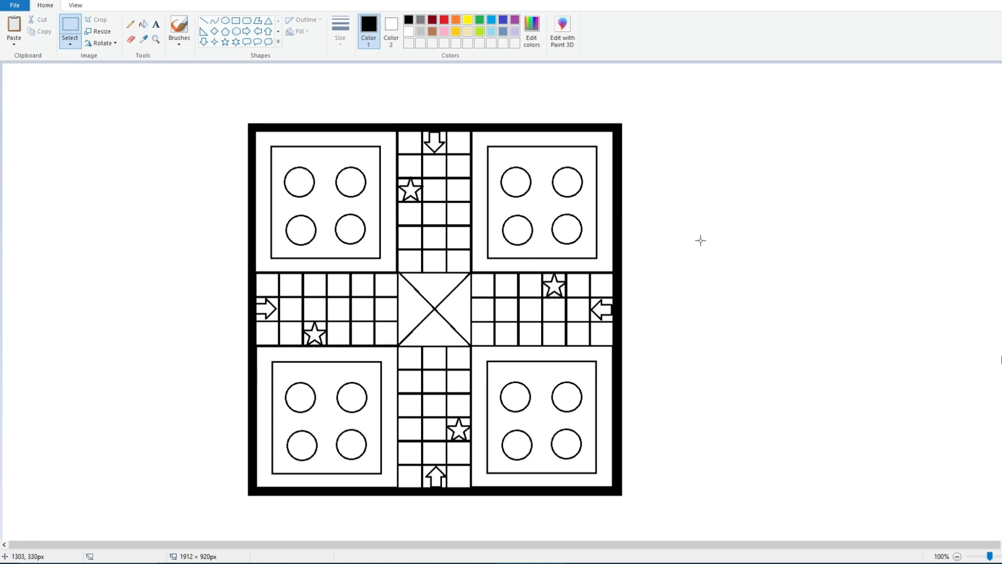
- Fill the upper-right home area's frame and its four circles with yellow
click(142, 24)
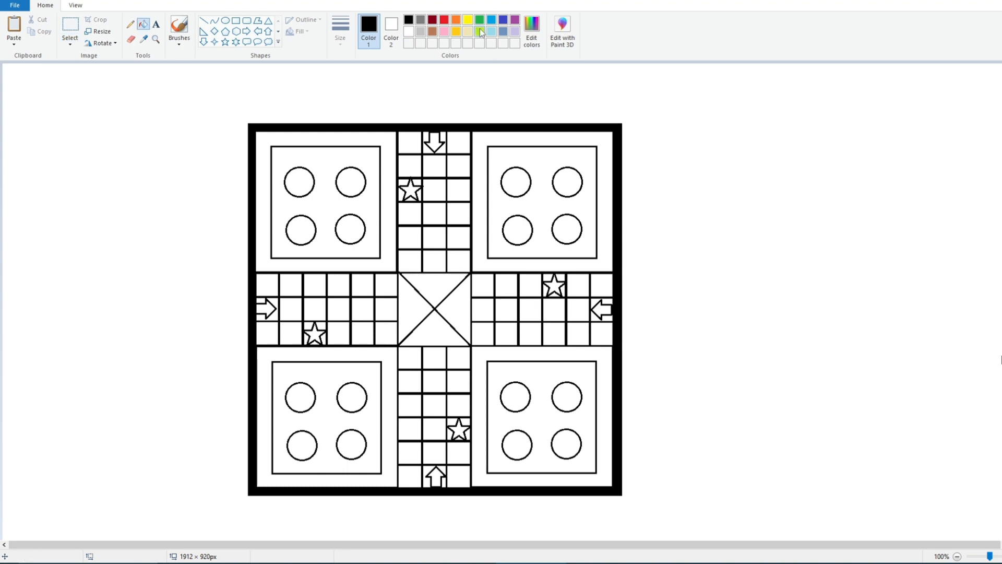
click(479, 20)
click(530, 140)
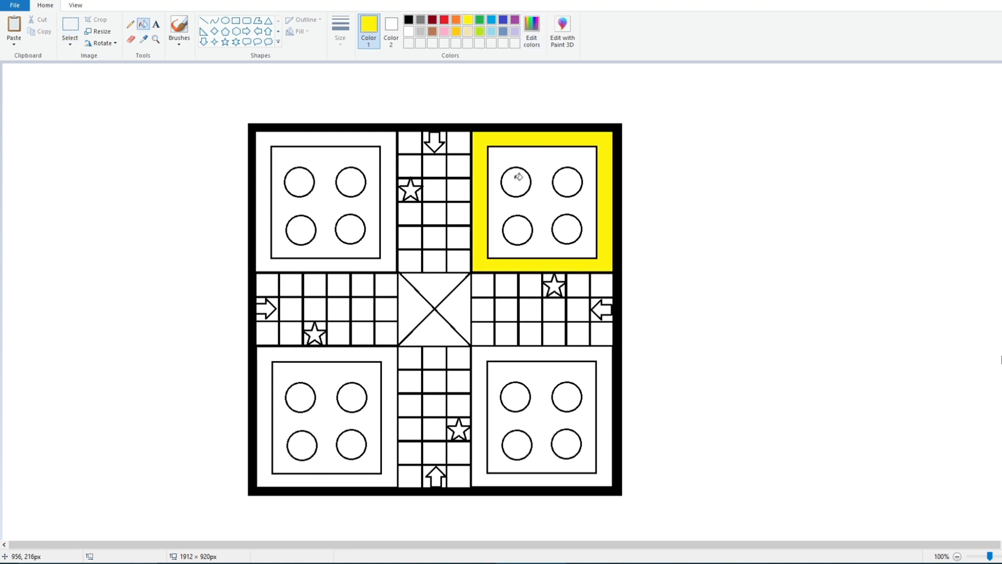
click(516, 182)
click(567, 183)
click(566, 229)
click(517, 230)
- Fill the upper arm's arrow, its entry square and middle column, and the upper central triangle with yellow
click(449, 166)
click(439, 166)
click(437, 190)
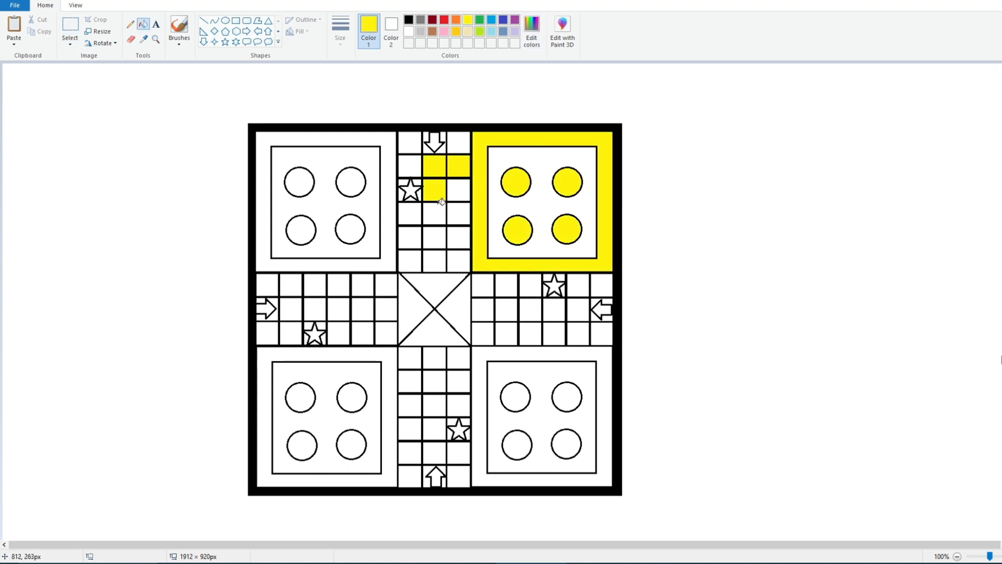
click(437, 214)
click(437, 236)
click(438, 258)
click(438, 277)
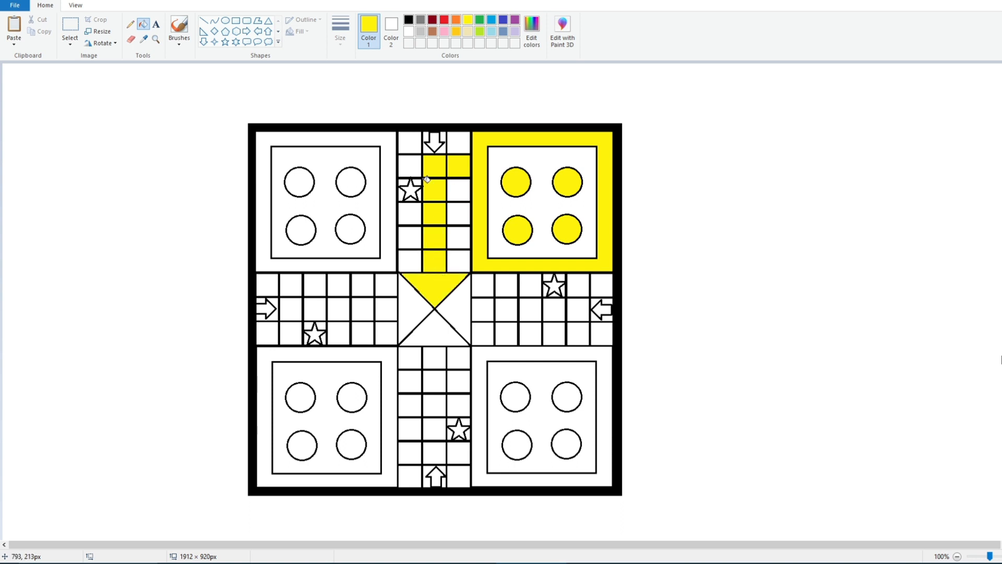
- Mix a darker red (Red 201, Green 16, Blue 26), add it to the custom colors and make it the active color
click(446, 20)
click(532, 32)
drag(632, 252, 630, 266)
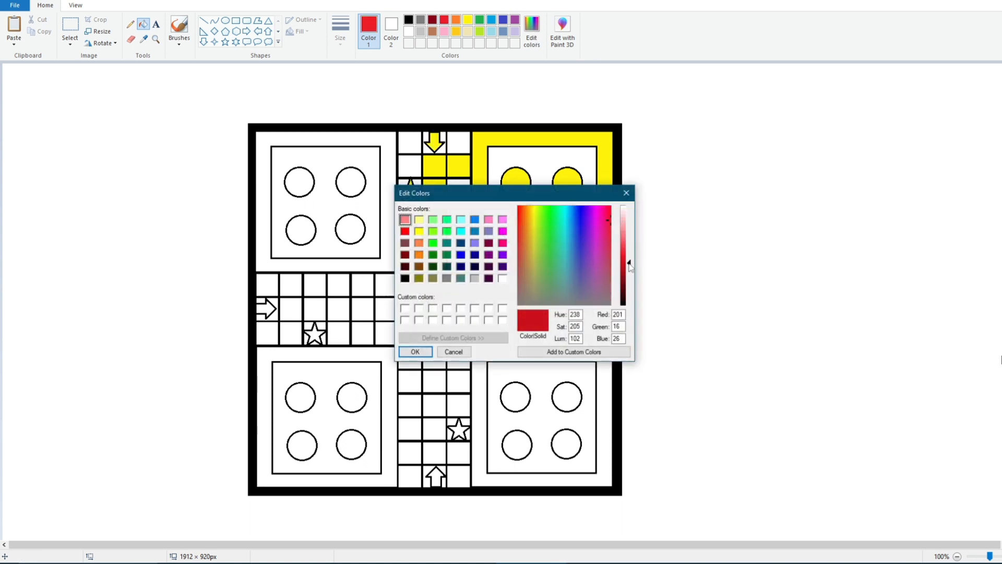
click(545, 351)
click(415, 351)
- Fill the upper-left home area's frame and its four circles with the dark red
click(334, 139)
click(300, 183)
click(351, 182)
click(355, 230)
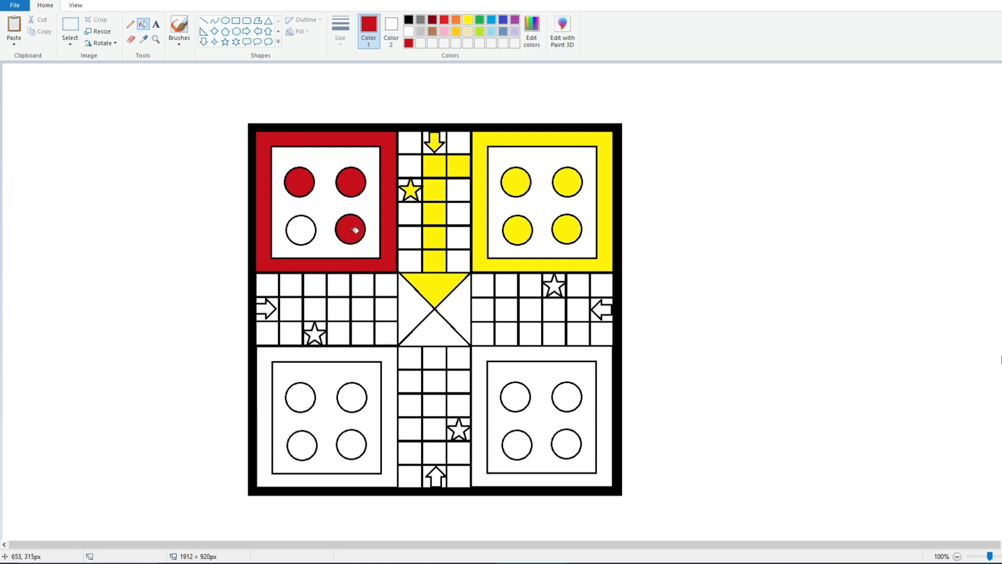
click(301, 230)
- Fill the left arm's arrow, entry square and middle row with dark red, and recolour the upper arm's star to match
click(298, 290)
click(293, 308)
click(315, 308)
click(339, 309)
click(364, 309)
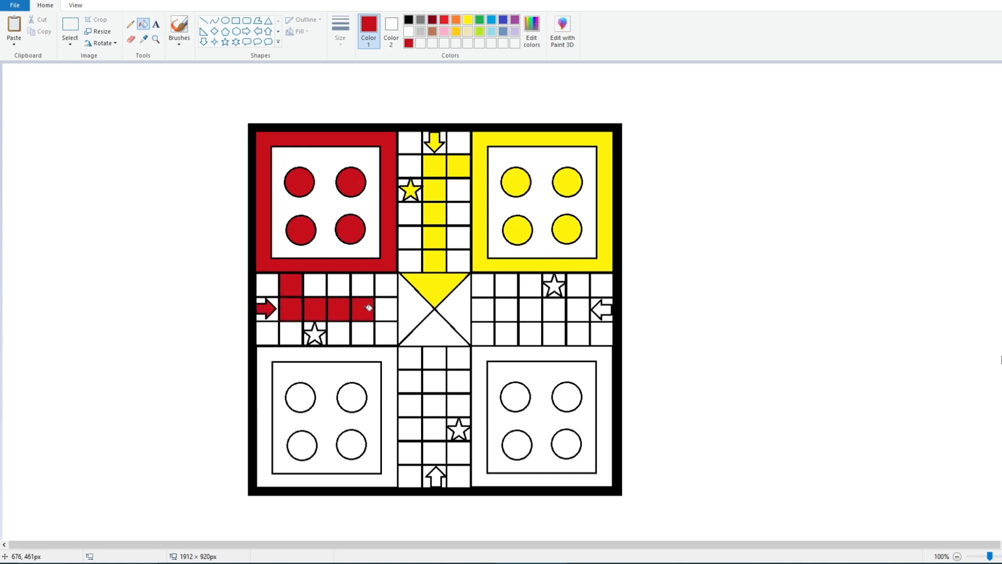
click(393, 309)
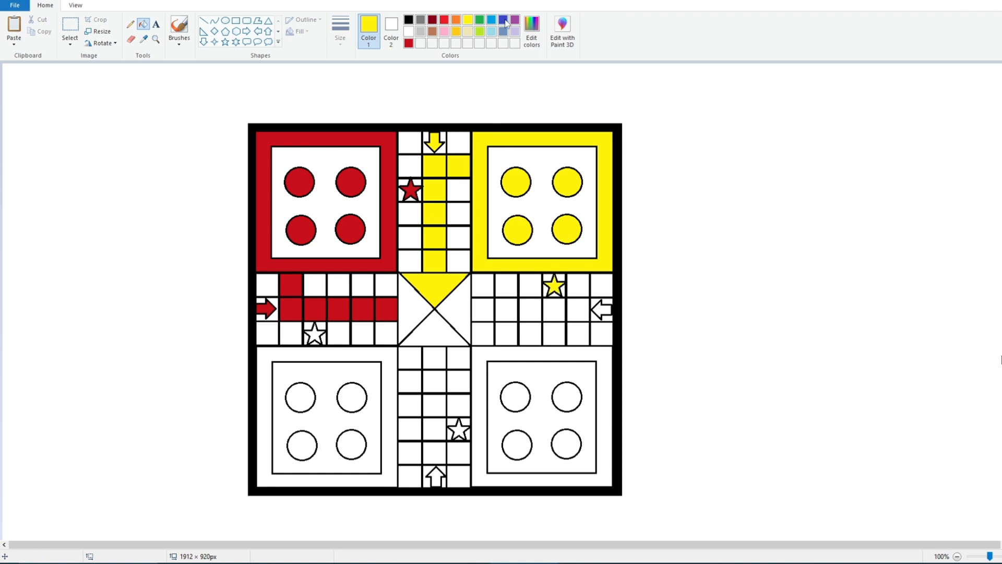
- Mix a darker indigo (Red 49, Green 60, Blue 185), add it to the custom colors and make it the active color
click(504, 19)
click(532, 33)
drag(632, 254, 632, 261)
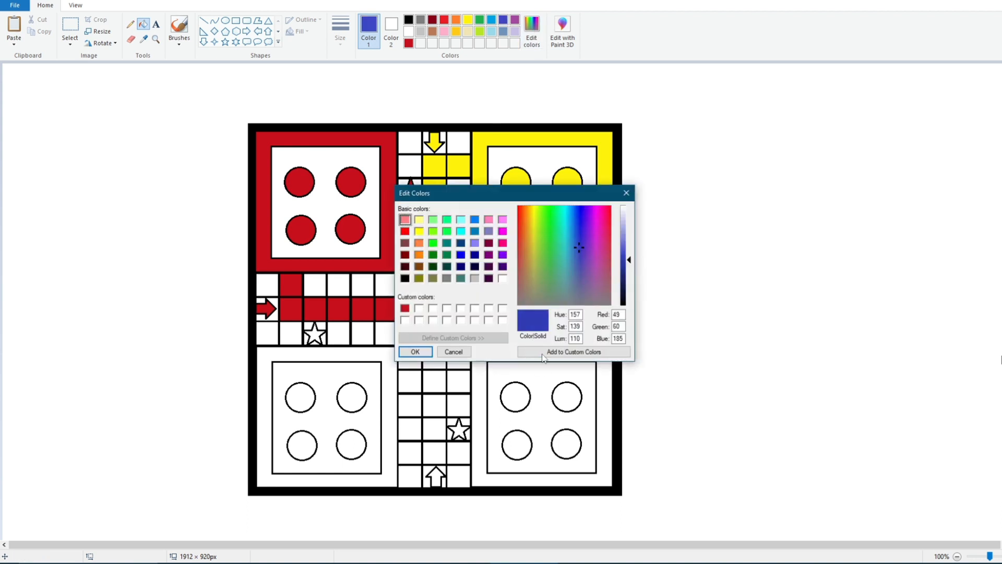
click(543, 352)
click(415, 352)
- Fill the left arm's star and the four circles of the lower-left home area with the dark indigo
click(303, 399)
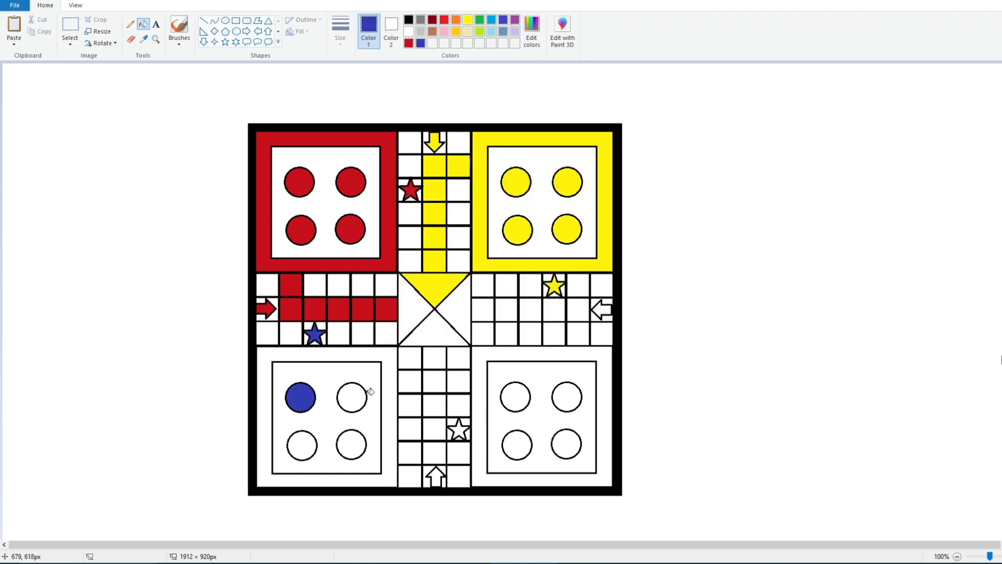
click(353, 398)
click(351, 443)
click(302, 444)
- Fill the lower arm's arrow, its entry square and middle column, and the lower central triangle with dark indigo
click(411, 453)
click(435, 453)
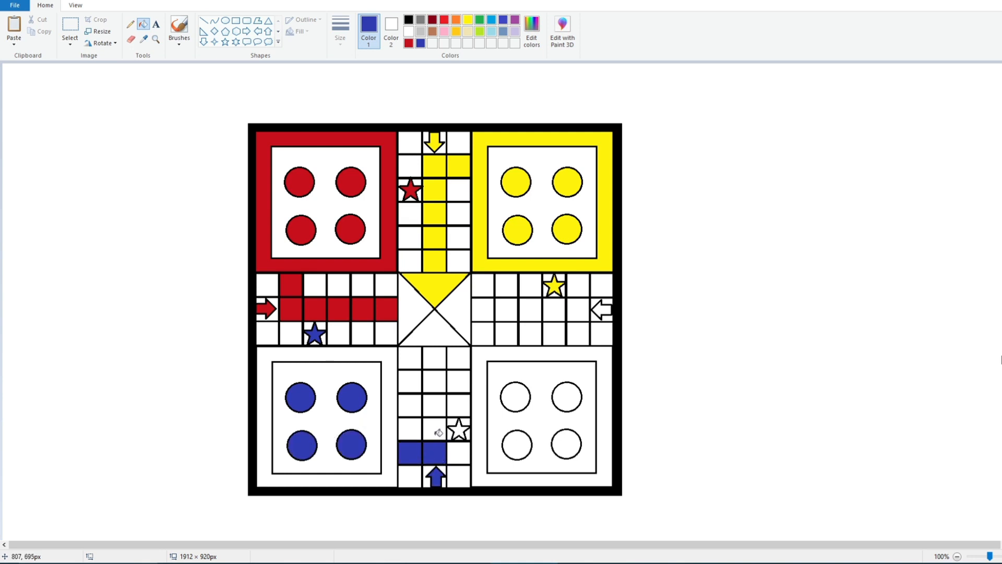
click(434, 428)
click(435, 405)
click(434, 381)
click(434, 359)
click(441, 339)
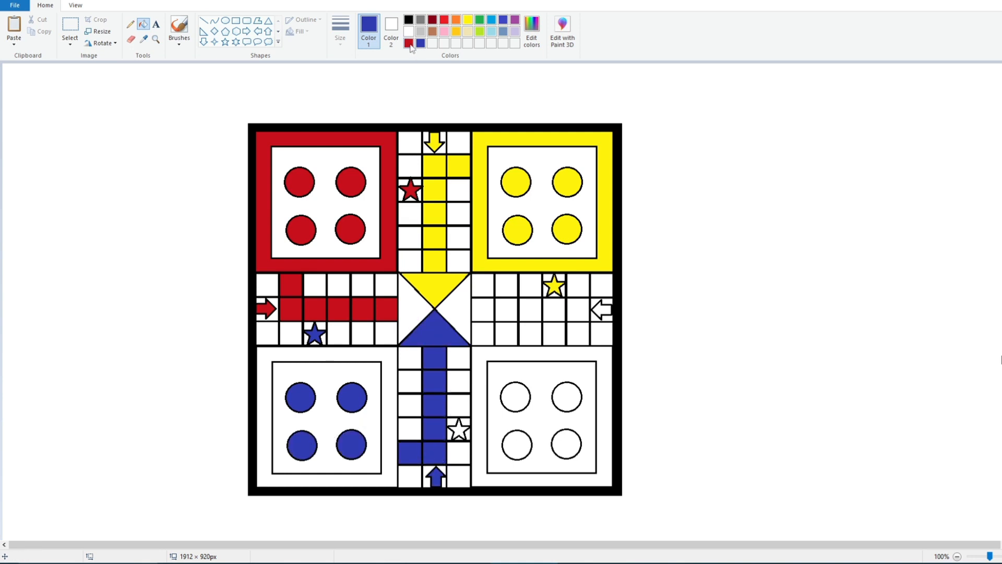
- Fill the left central triangle with the custom dark red and the lower-left home area's frame with the custom indigo
click(417, 299)
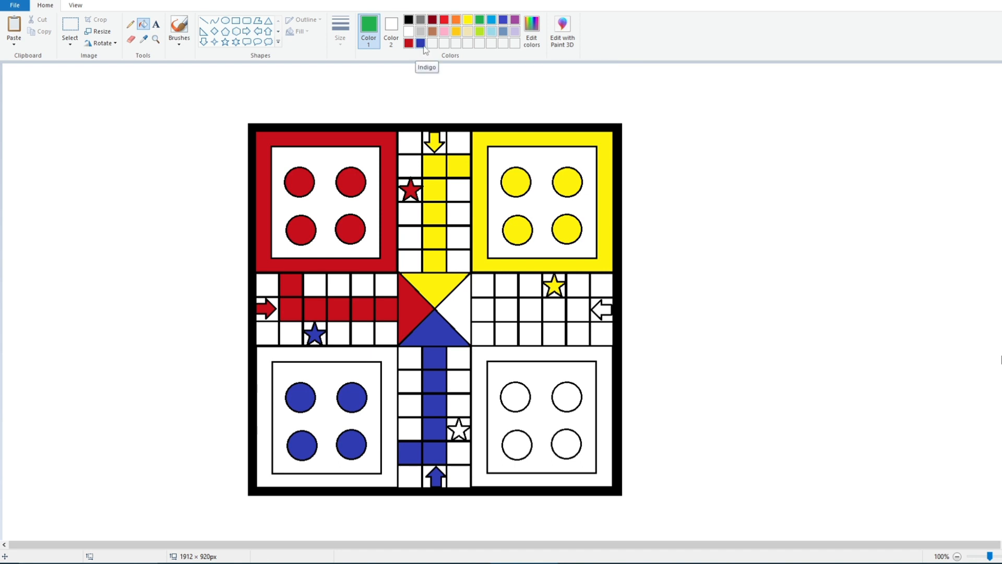
click(333, 351)
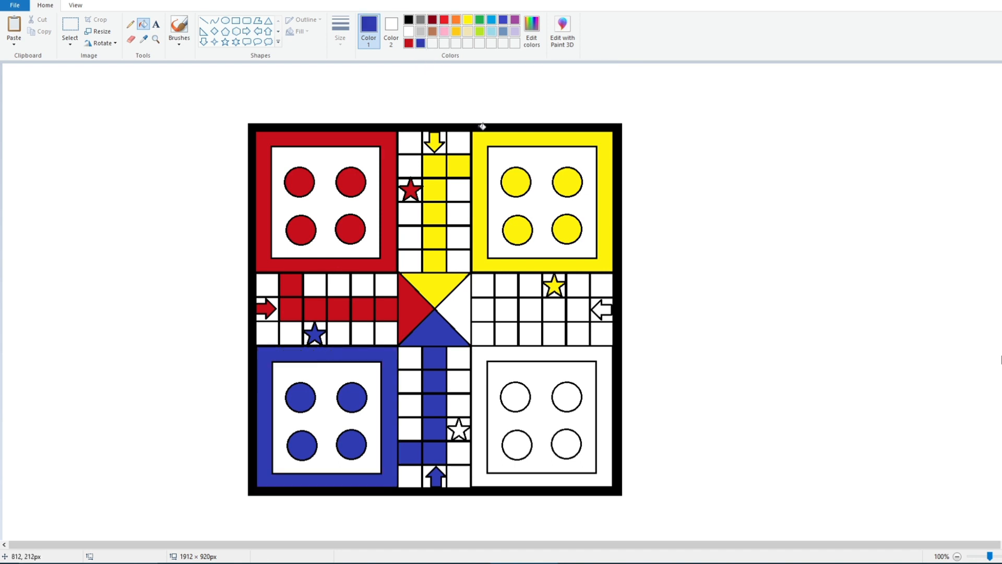
- Mix a dark green (Red 18, Green 95, Blue 41), add it to the custom colors and make it the active color
click(531, 32)
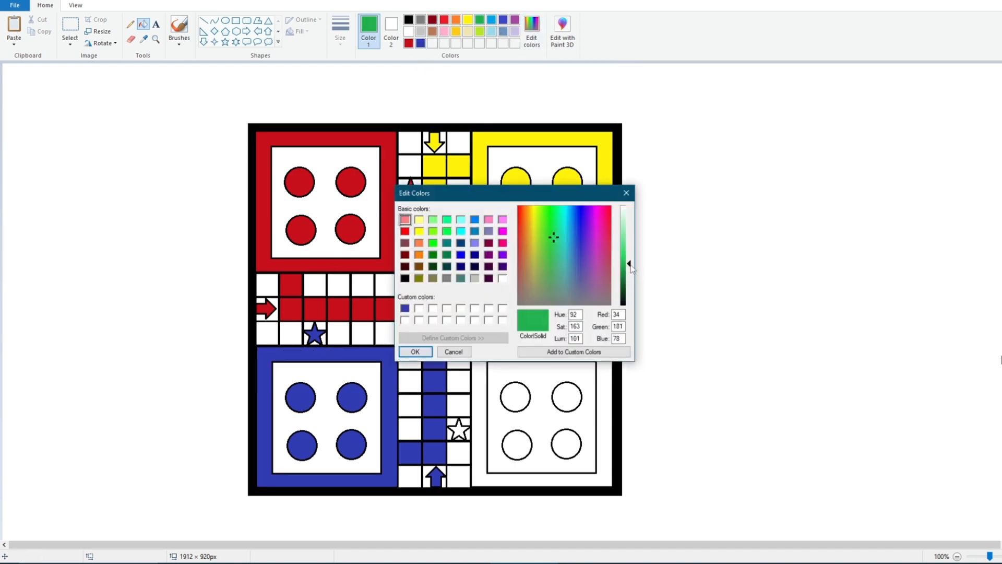
drag(632, 267, 632, 283)
click(574, 351)
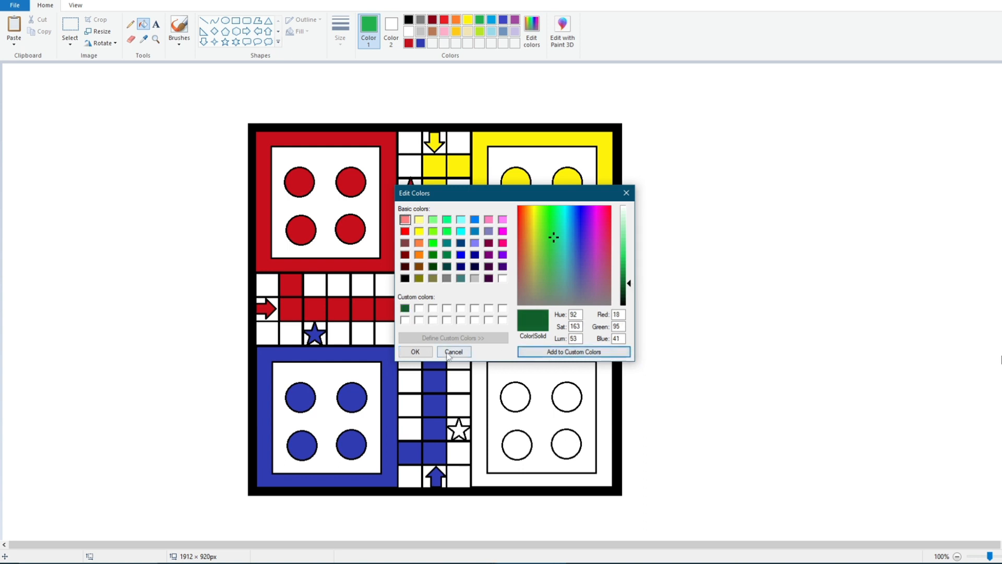
click(415, 351)
- Fill the lower-right home area's four circles and its frame with the dark green
click(513, 395)
click(567, 395)
click(566, 443)
click(516, 444)
click(490, 460)
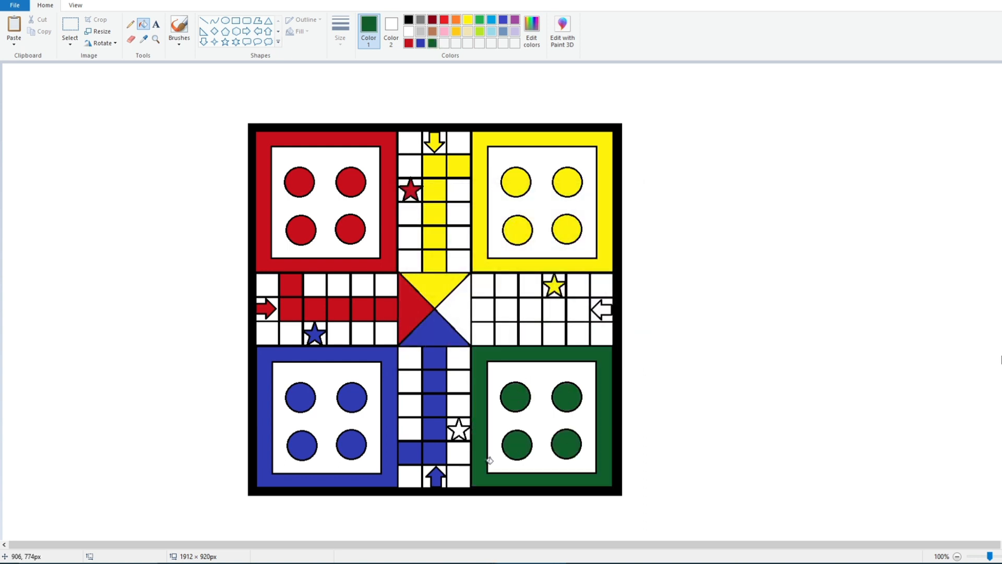
- Fill the right arm's arrow, entry square and middle row, the right central triangle and the lower arm's star with dark green
click(605, 309)
click(579, 310)
click(555, 309)
click(579, 331)
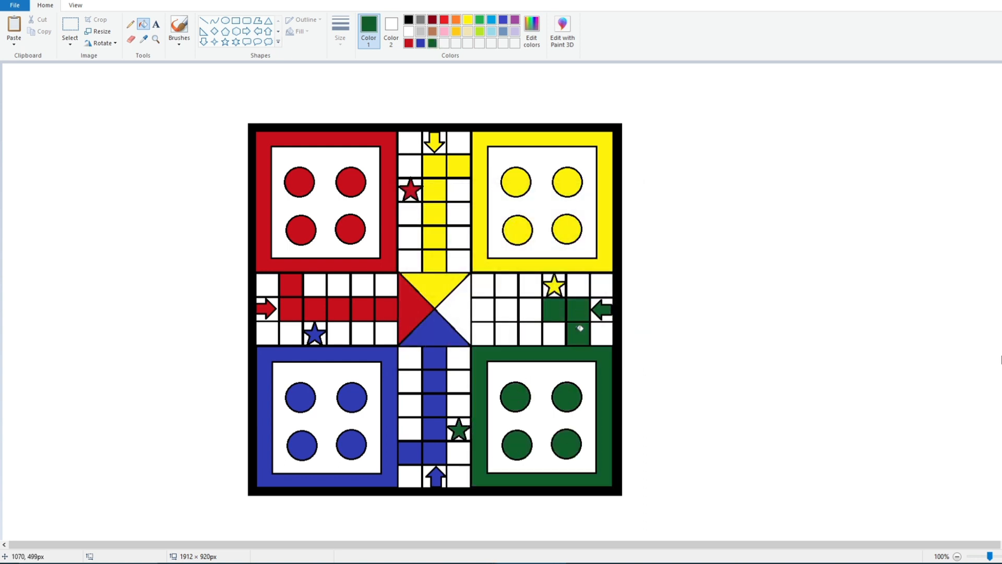
click(530, 309)
click(506, 310)
click(483, 310)
click(463, 307)
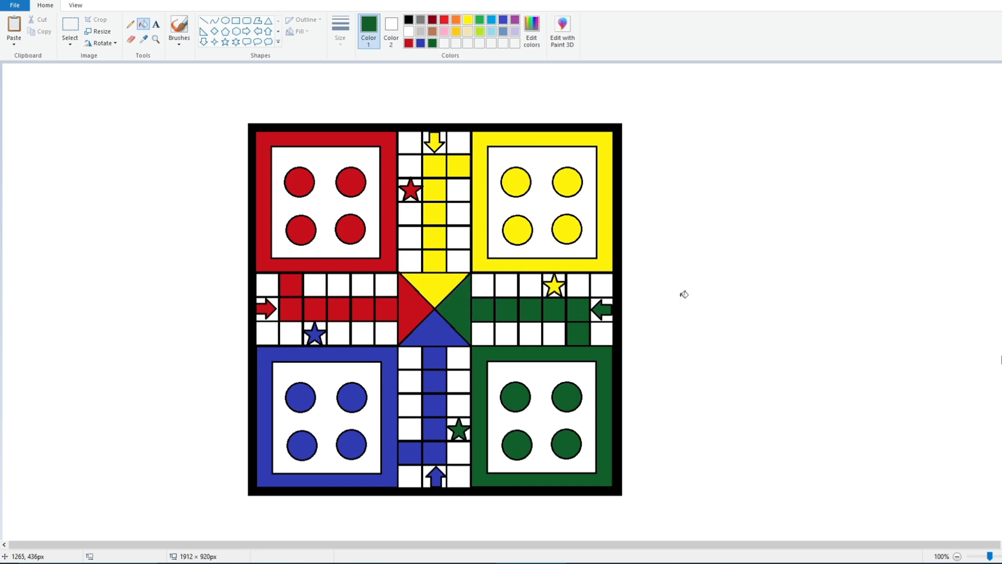